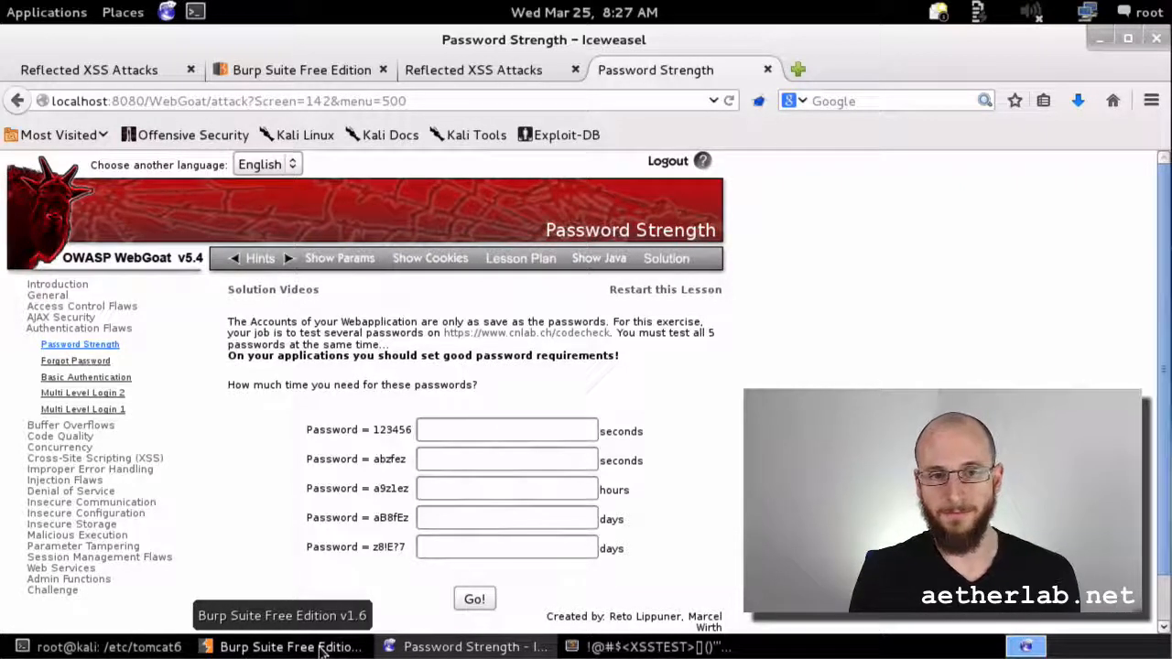
Step: Switch to Burp Suite and show the Spider Control page, paused with suite scope
{"action": "left_click", "coordinate": [320, 648]}
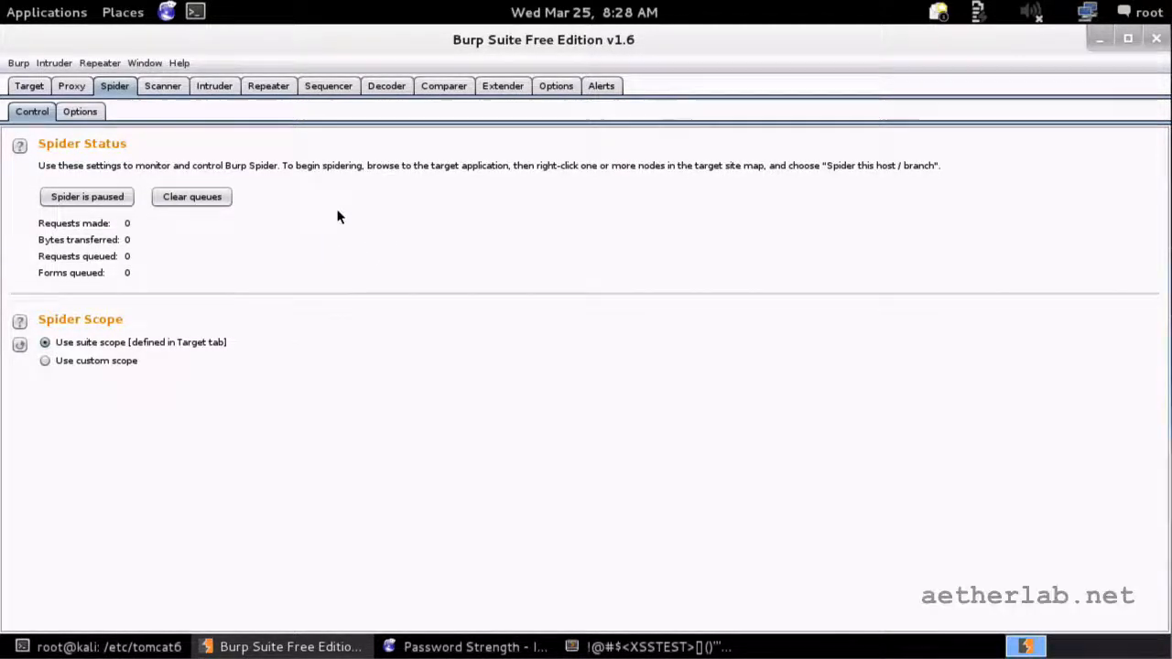
Step: Review Spider Options form submission: auto-submit with preset field values, 10 max submissions per form
{"action": "left_click", "coordinate": [79, 110]}
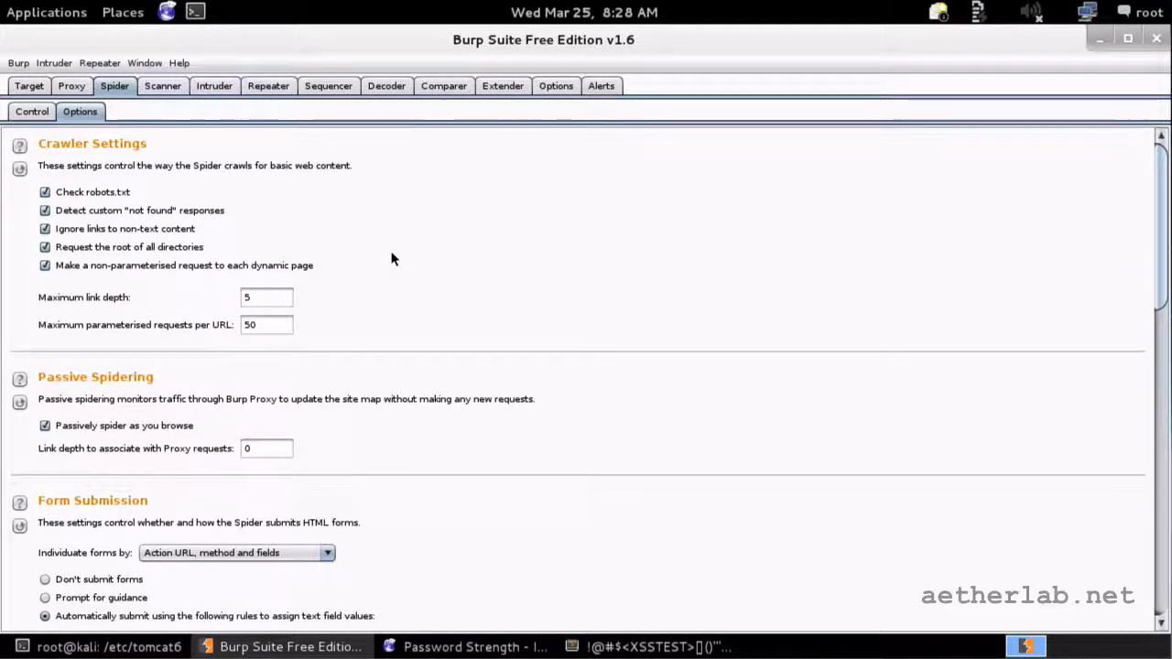
{"action": "scroll", "coordinate": [392, 259], "scroll_direction": "down", "scroll_amount": 5}
{"action": "scroll", "coordinate": [392, 260], "scroll_direction": "up", "scroll_amount": 5}
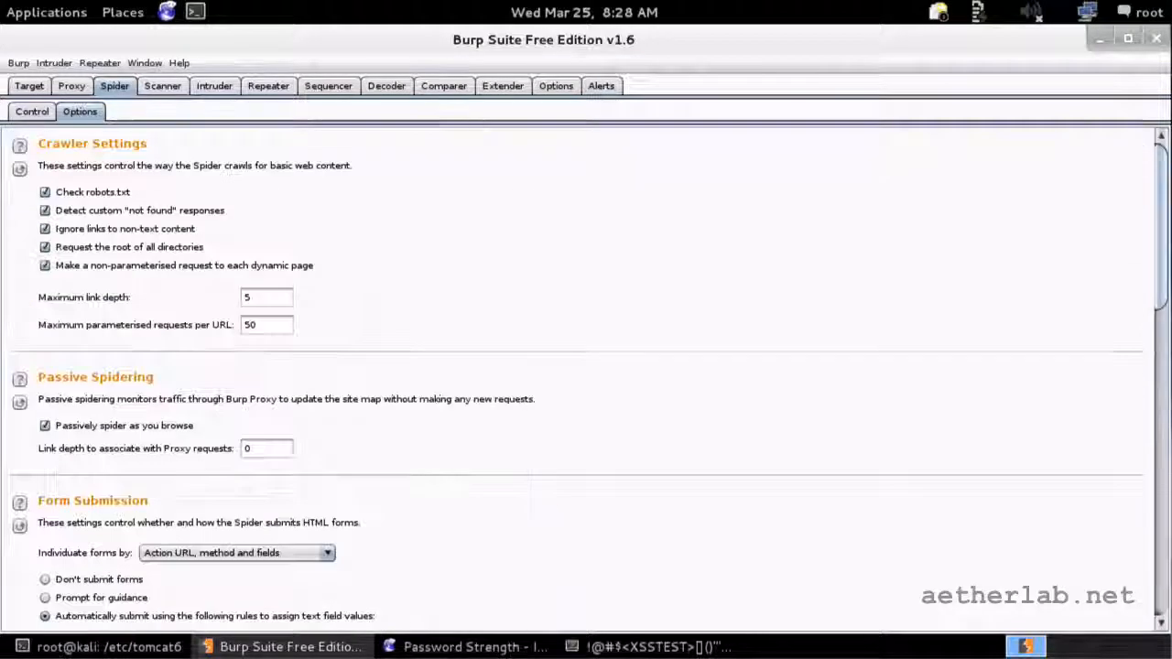
{"action": "scroll", "coordinate": [400, 256], "scroll_direction": "down", "scroll_amount": 5}
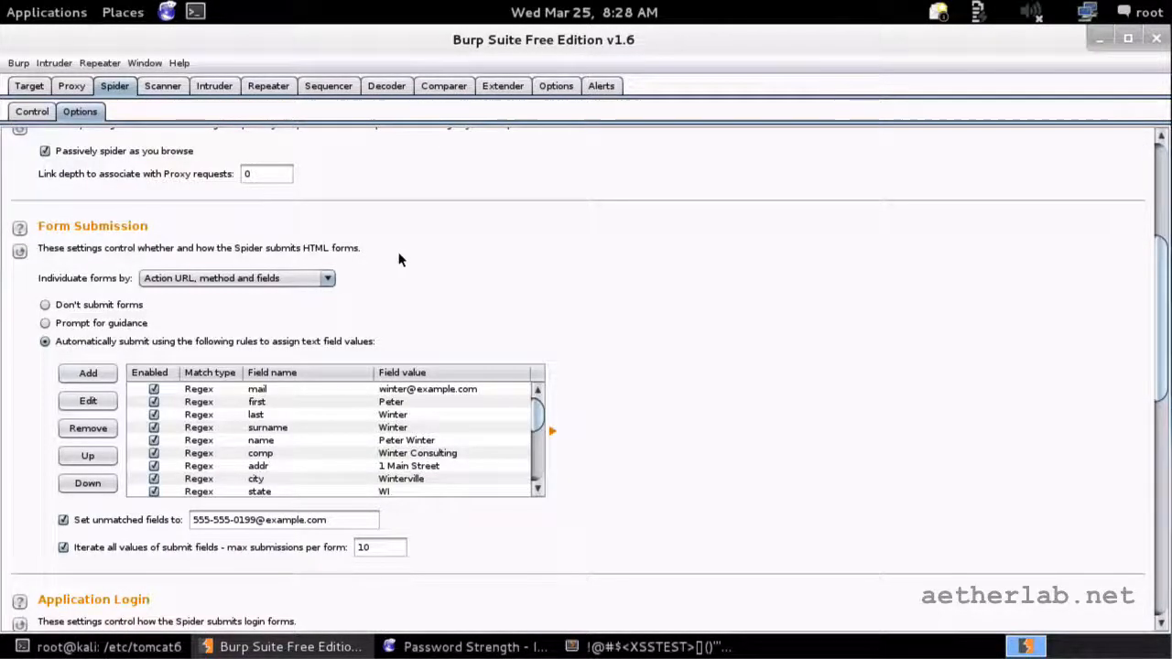
{"action": "scroll", "coordinate": [397, 256], "scroll_direction": "down", "scroll_amount": 1}
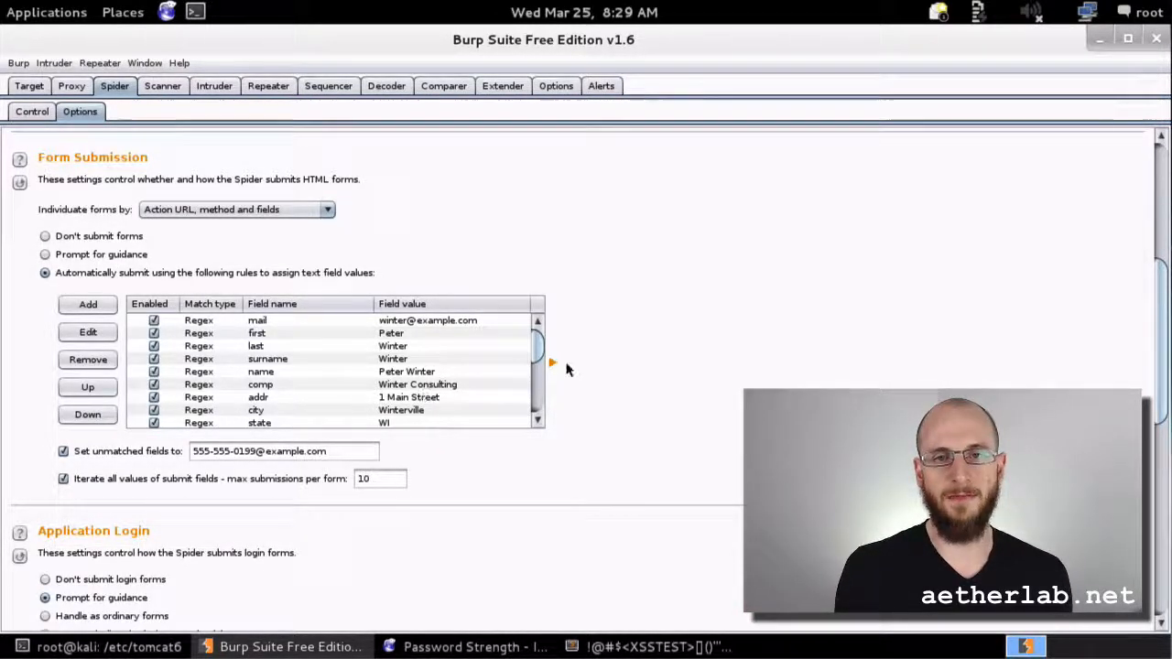
{"action": "left_click_drag", "start_coordinate": [548, 350], "coordinate": [552, 362]}
{"action": "scroll", "coordinate": [477, 403], "scroll_direction": "down", "scroll_amount": 2}
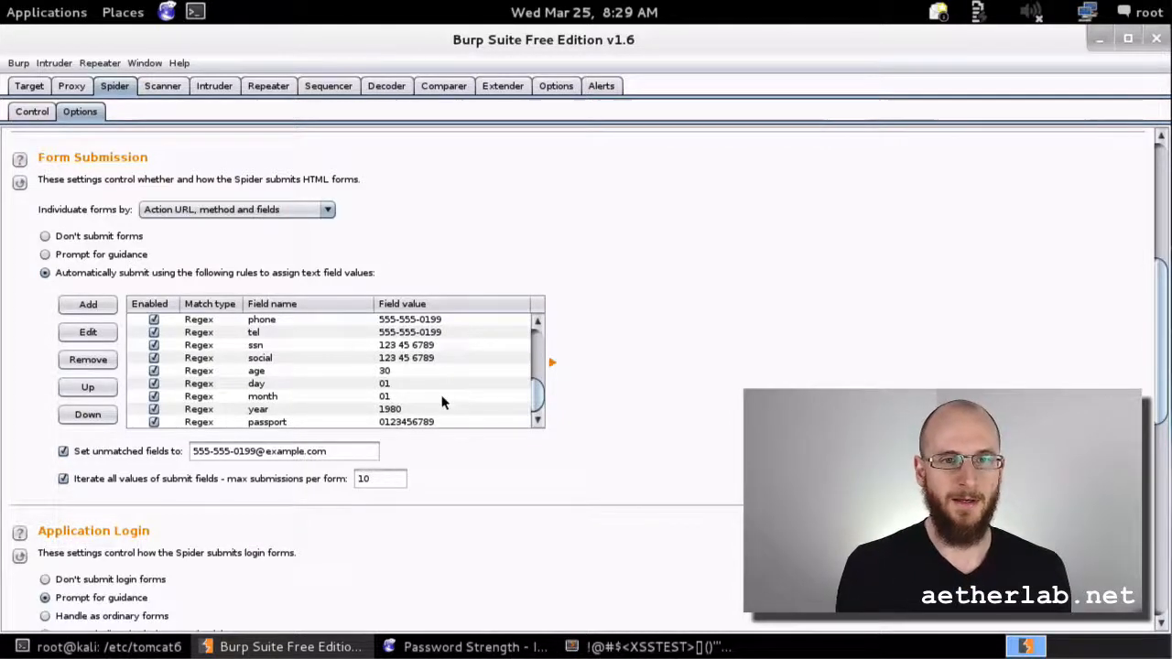
{"action": "scroll", "coordinate": [445, 400], "scroll_direction": "down", "scroll_amount": 3}
{"action": "scroll", "coordinate": [445, 400], "scroll_direction": "down", "scroll_amount": 5}
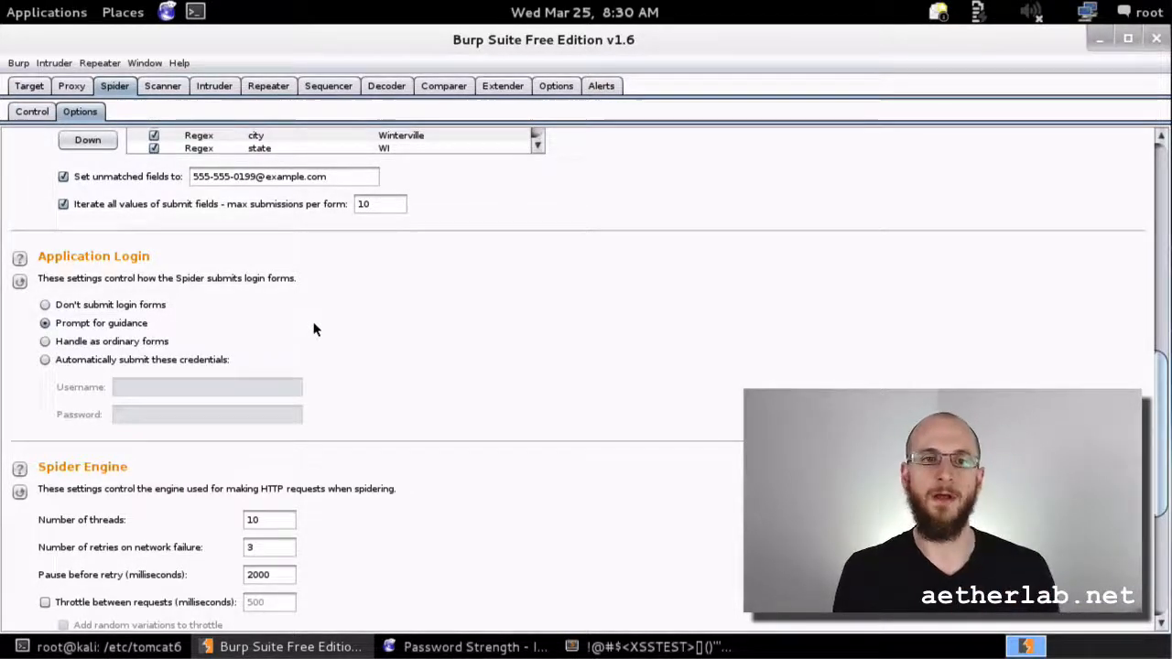
Step: Go back to Spider Control, then show the Target site map of localhost:8080 WebGoat requests
{"action": "scroll", "coordinate": [374, 339], "scroll_direction": "down", "scroll_amount": 5}
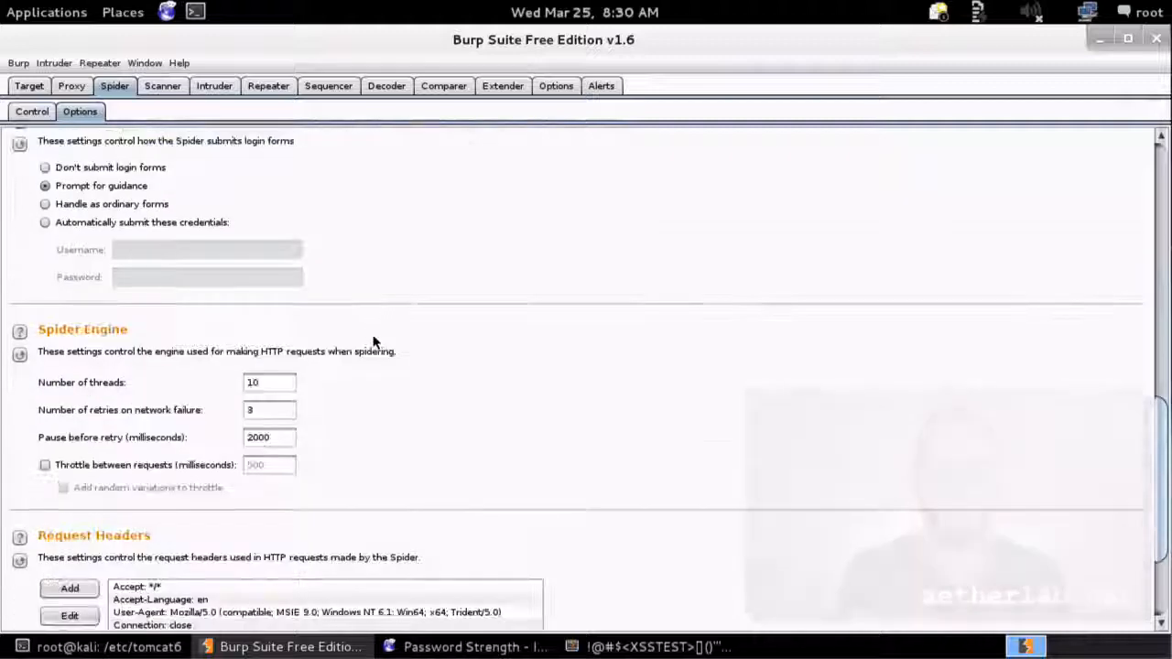
{"action": "scroll", "coordinate": [66, 304], "scroll_direction": "up", "scroll_amount": 1}
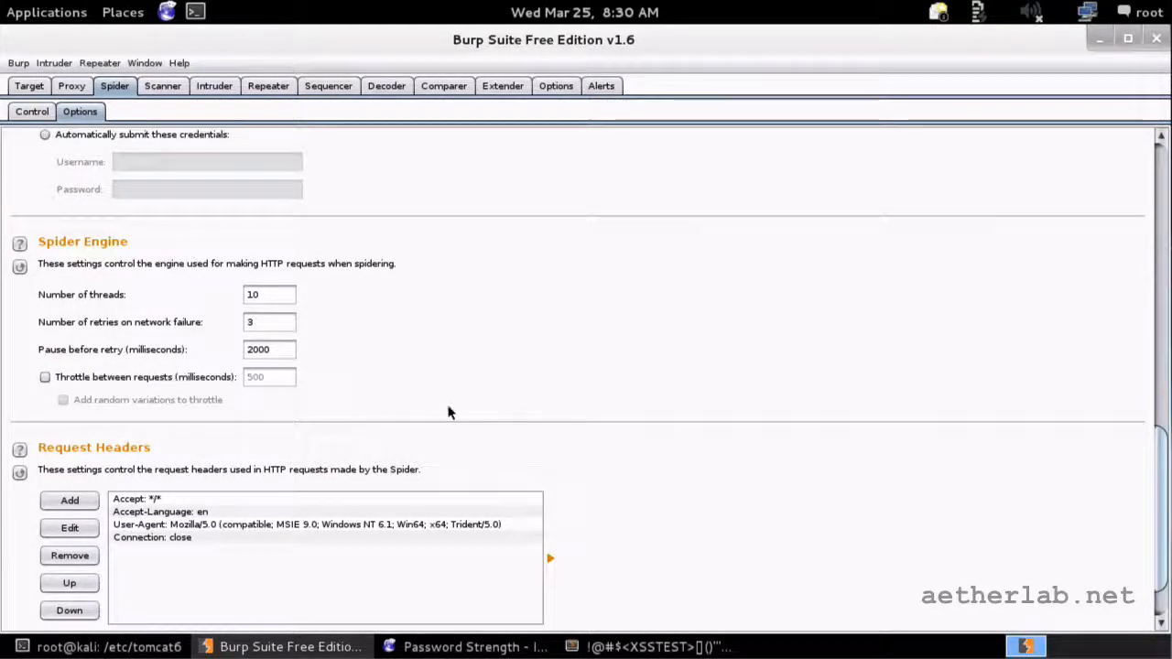
{"action": "scroll", "coordinate": [449, 411], "scroll_direction": "down", "scroll_amount": 1}
{"action": "scroll", "coordinate": [491, 407], "scroll_direction": "up", "scroll_amount": 8}
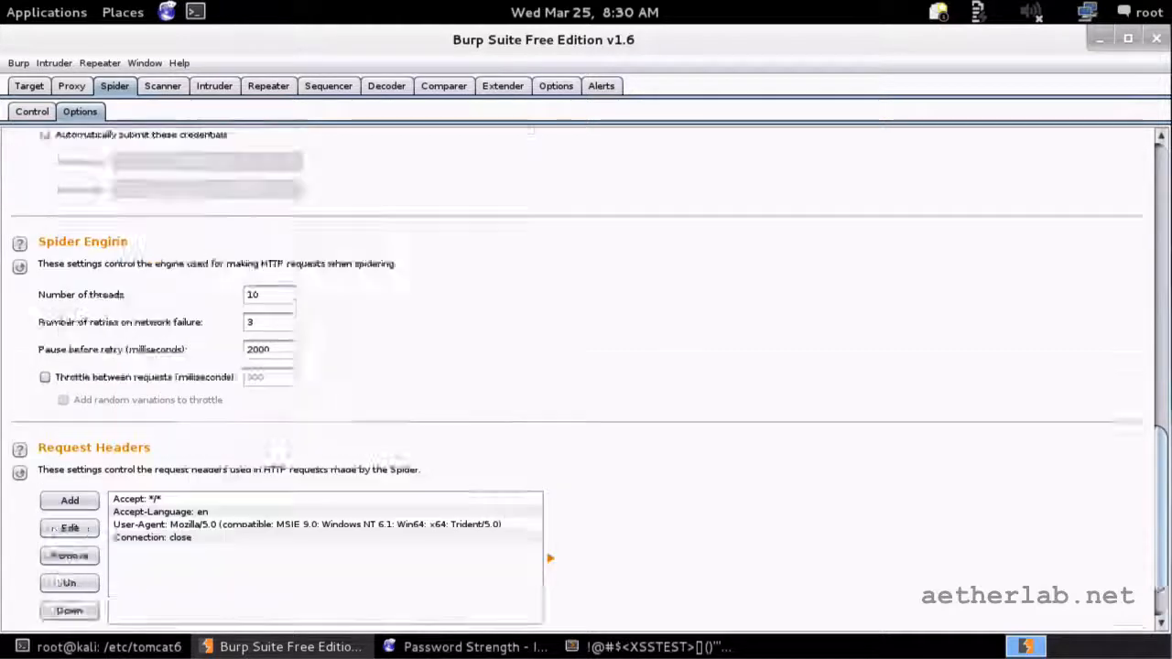
{"action": "scroll", "coordinate": [491, 407], "scroll_direction": "up", "scroll_amount": 3}
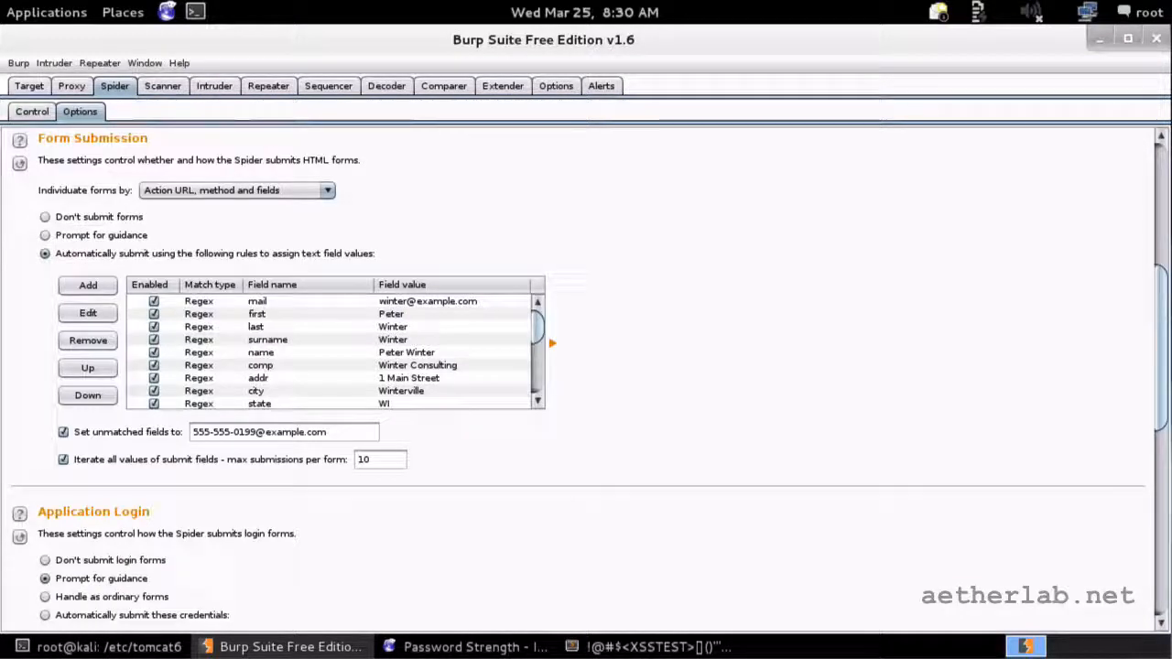
{"action": "left_click", "coordinate": [31, 111]}
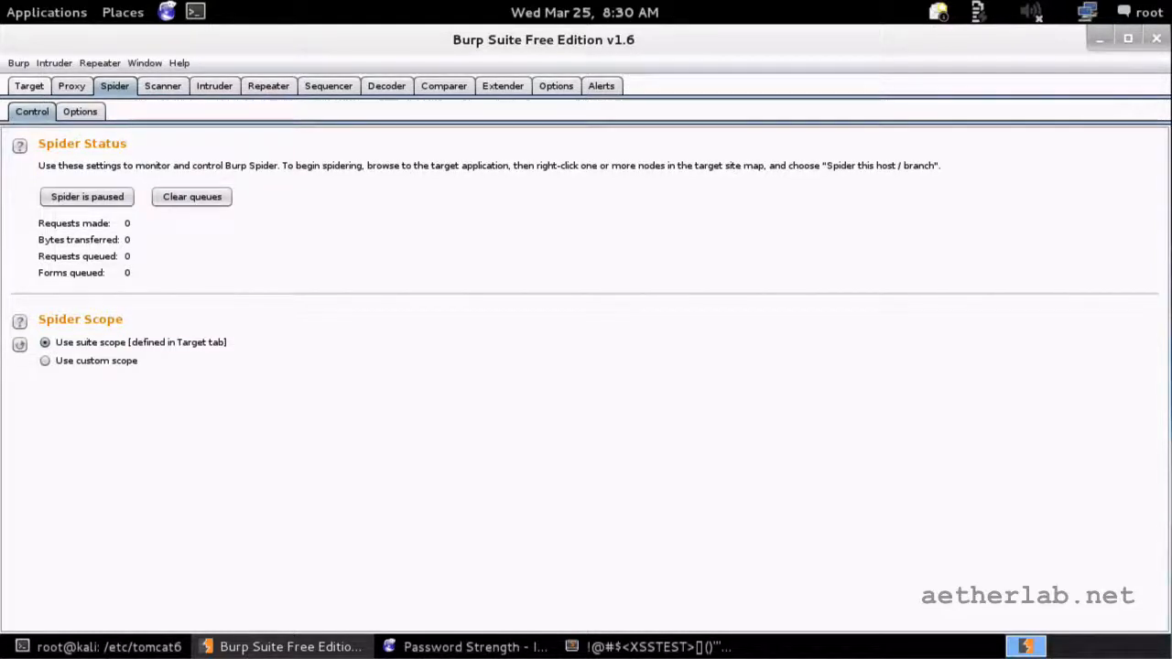
{"action": "left_click", "coordinate": [28, 85]}
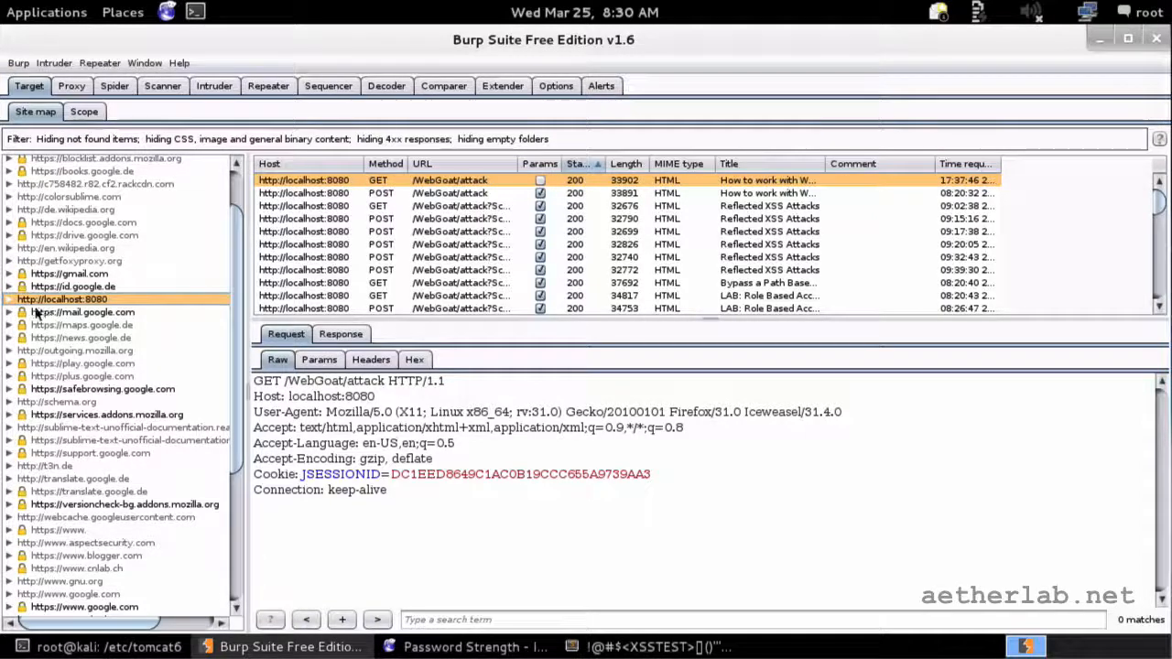
{"action": "left_click_drag", "start_coordinate": [237, 343], "coordinate": [234, 401]}
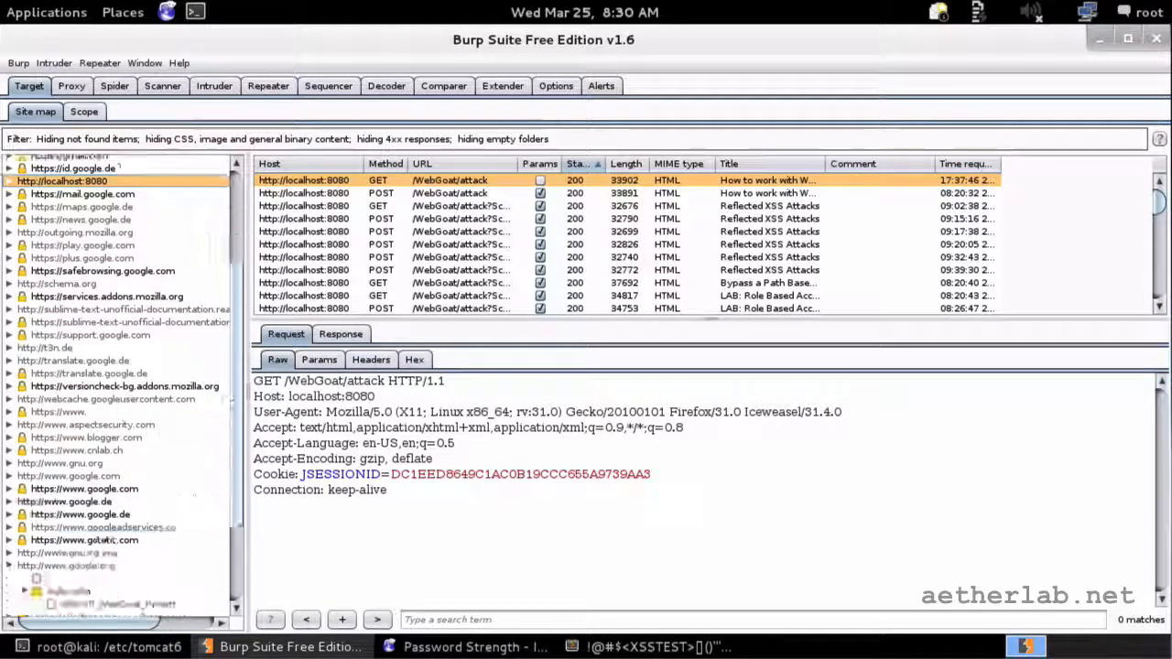
{"action": "scroll", "coordinate": [96, 173], "scroll_direction": "up", "scroll_amount": 5}
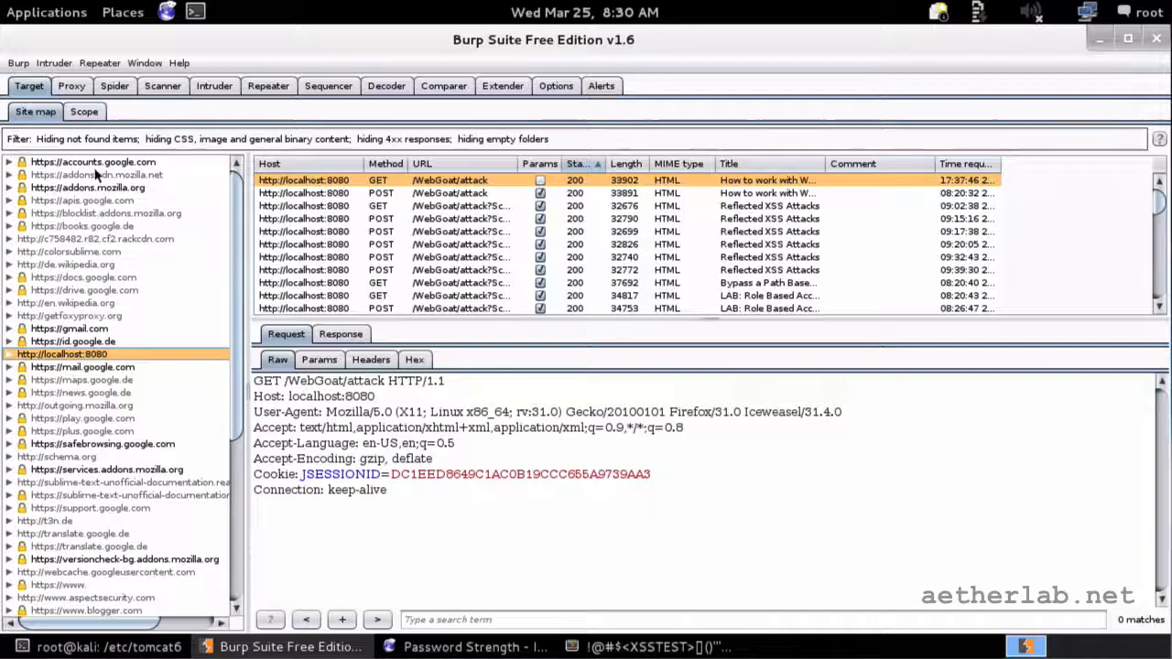
{"action": "left_click_drag", "start_coordinate": [239, 422], "coordinate": [236, 575]}
{"action": "left_click", "coordinate": [10, 470]}
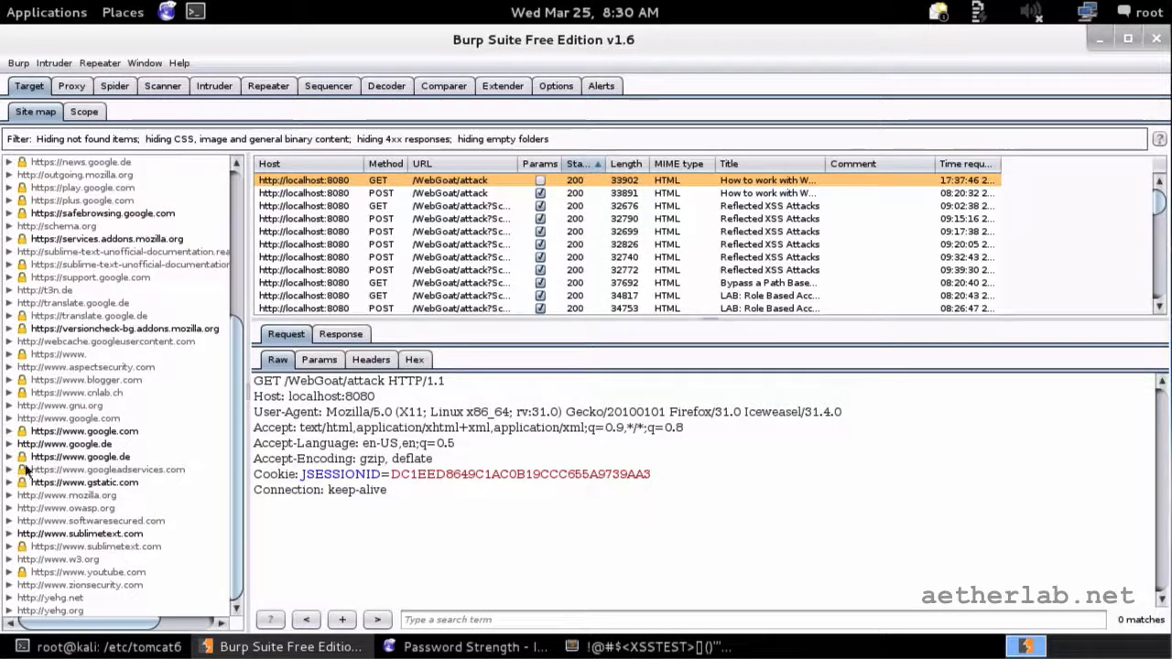
{"action": "left_click_drag", "start_coordinate": [238, 563], "coordinate": [242, 309]}
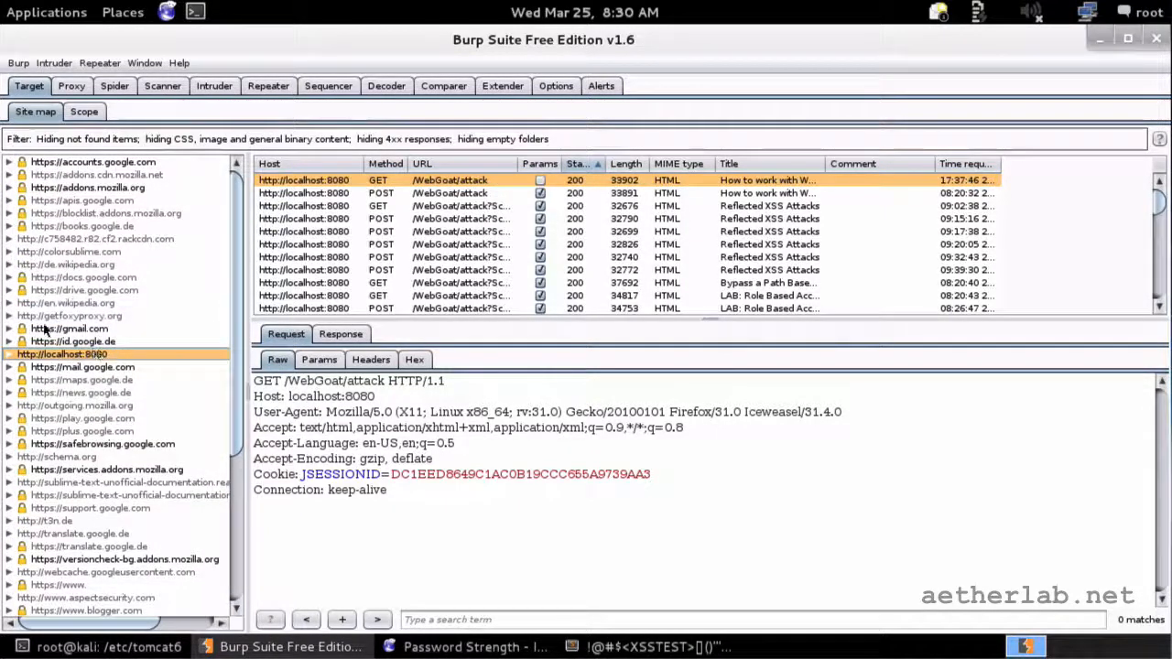
{"action": "left_click", "coordinate": [101, 316]}
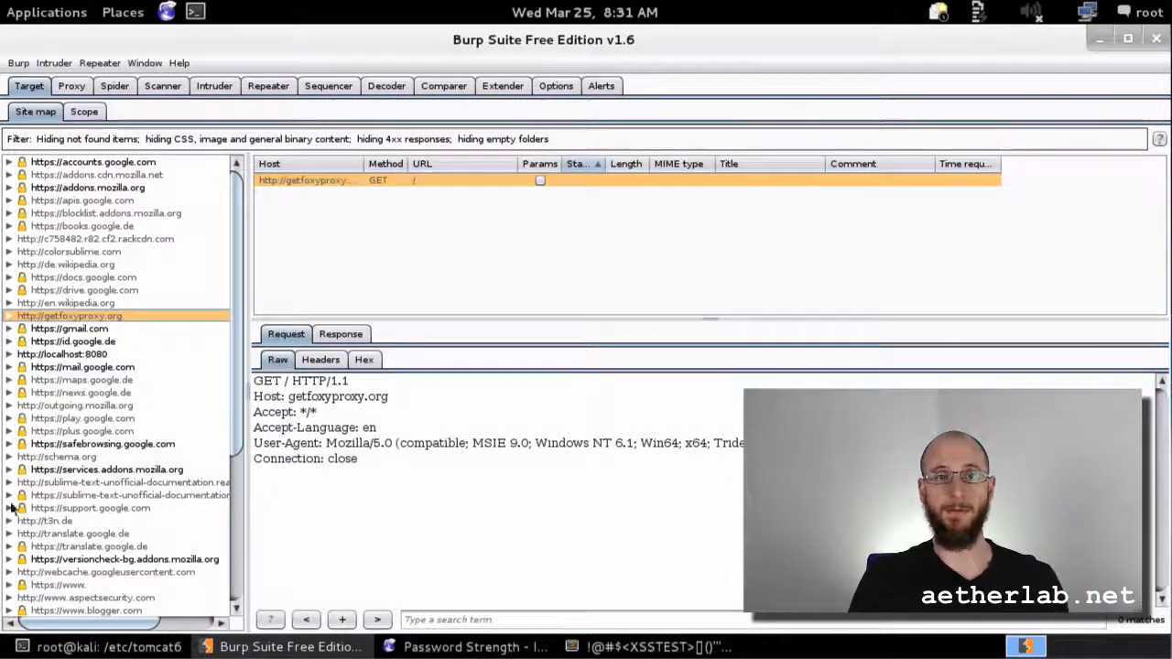
Step: Expand localhost:8080 > WebGoat > attack in the site map tree
{"action": "left_click", "coordinate": [64, 355]}
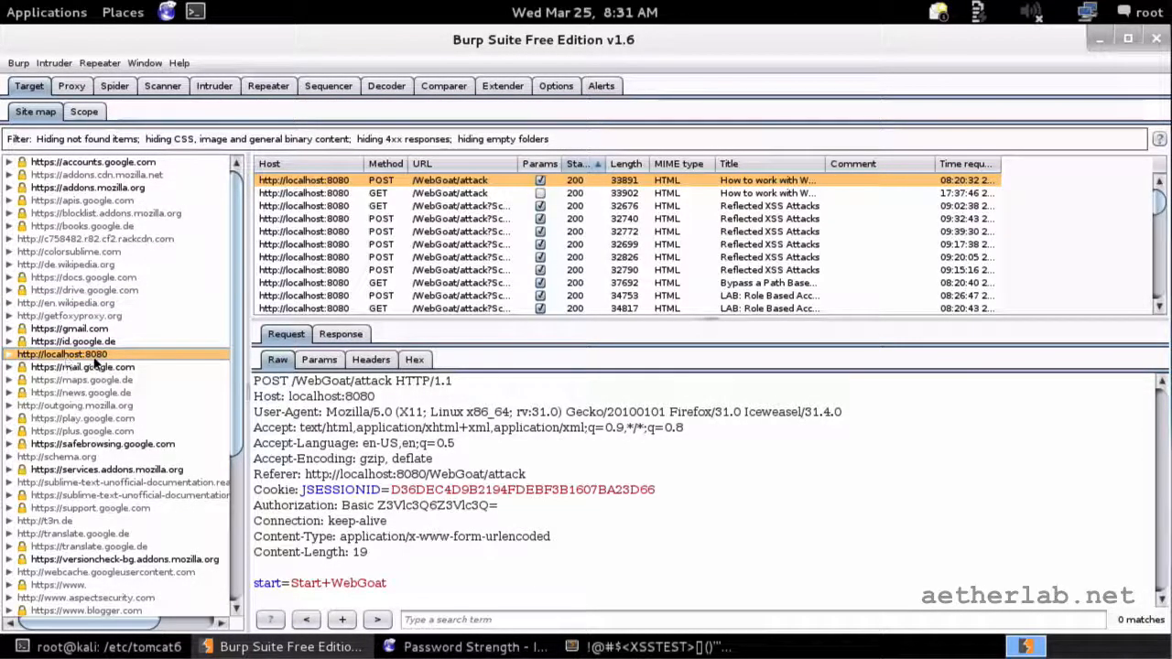
{"action": "left_click", "coordinate": [10, 354]}
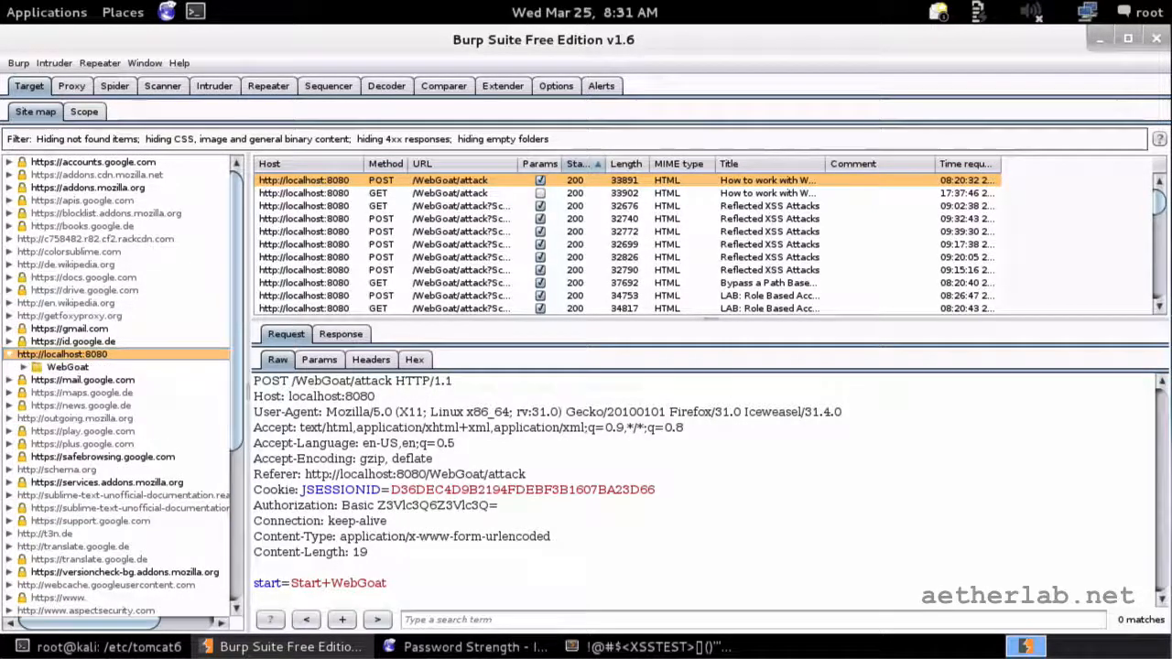
{"action": "left_click", "coordinate": [24, 366]}
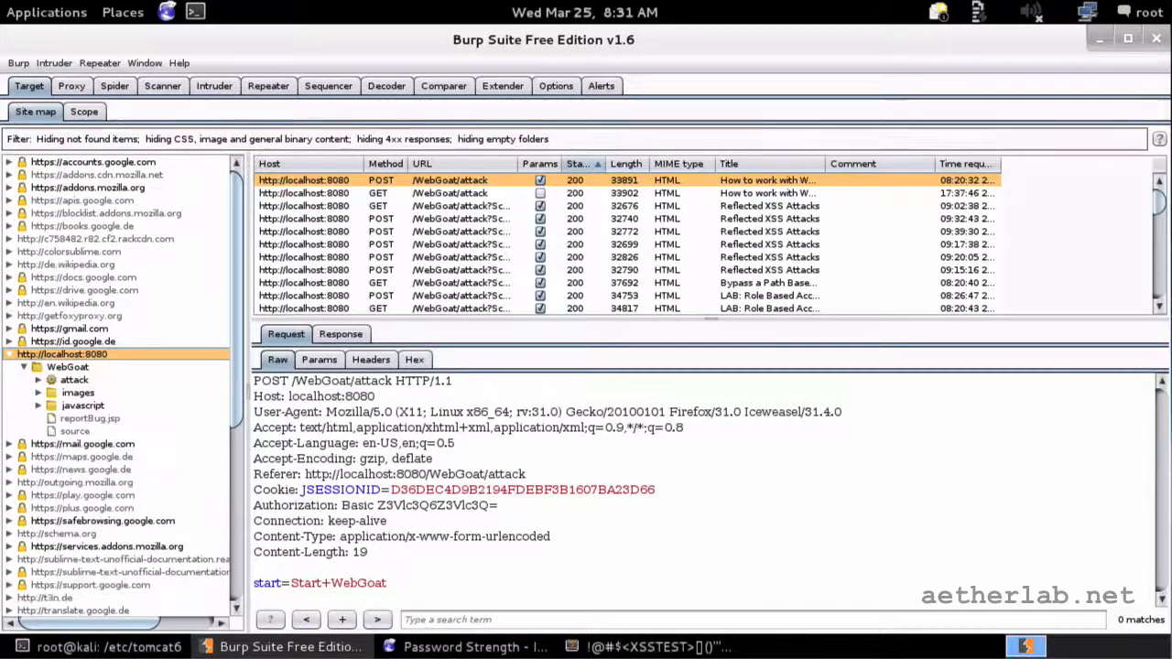
{"action": "left_click", "coordinate": [68, 367]}
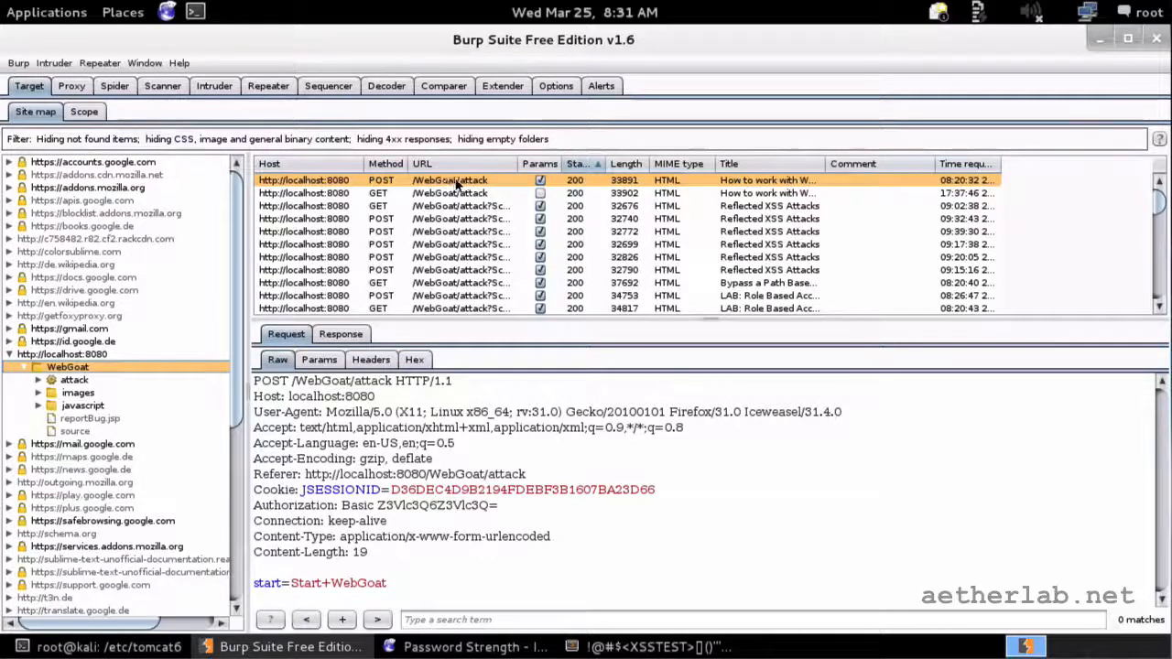
{"action": "left_click", "coordinate": [39, 385]}
Step: Widen the tree pane and view the QTY1 POST request carrying XSSTEST payloads
{"action": "scroll", "coordinate": [119, 385], "scroll_direction": "down", "scroll_amount": 1}
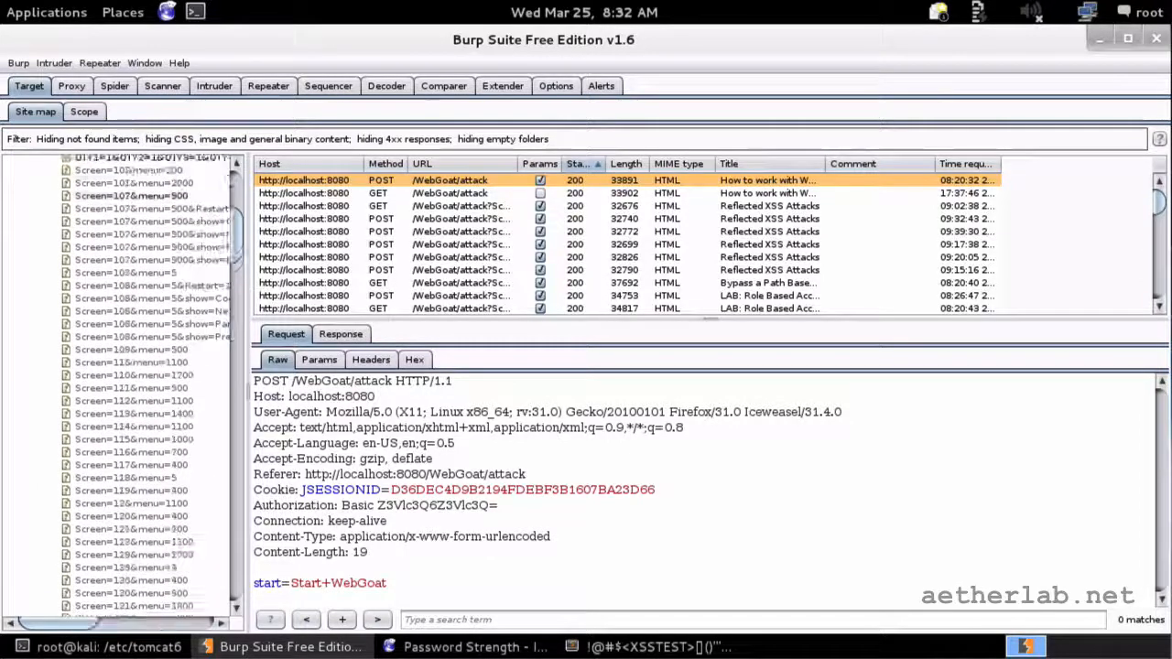
{"action": "scroll", "coordinate": [119, 385], "scroll_direction": "up", "scroll_amount": 4}
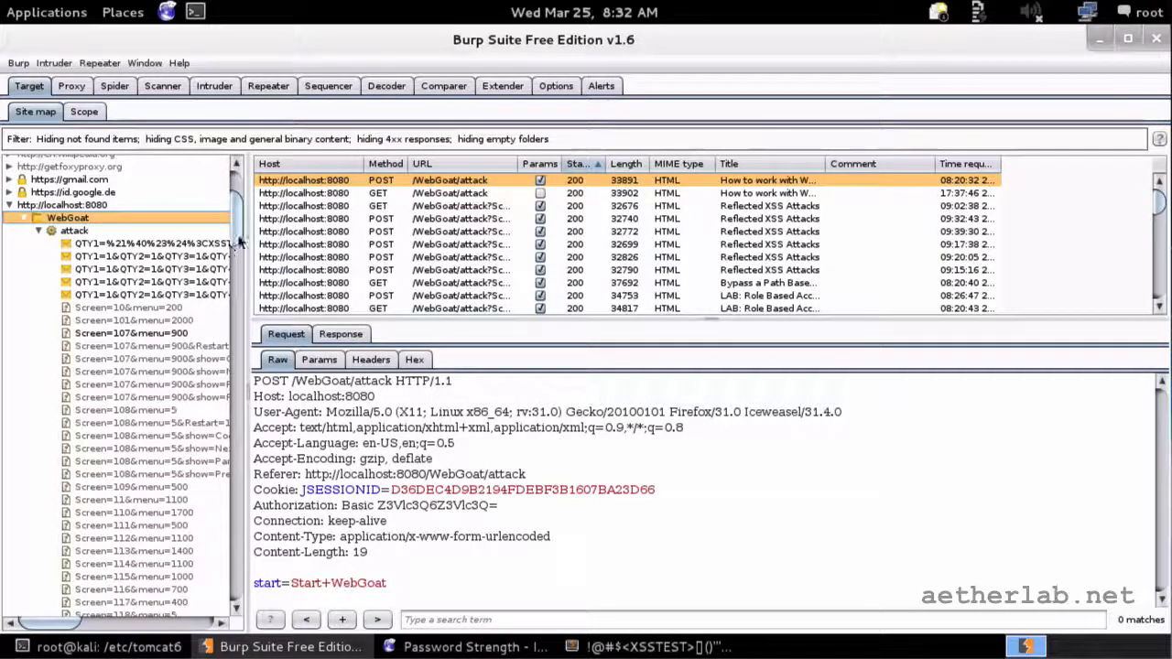
{"action": "left_click_drag", "start_coordinate": [247, 243], "coordinate": [326, 242]}
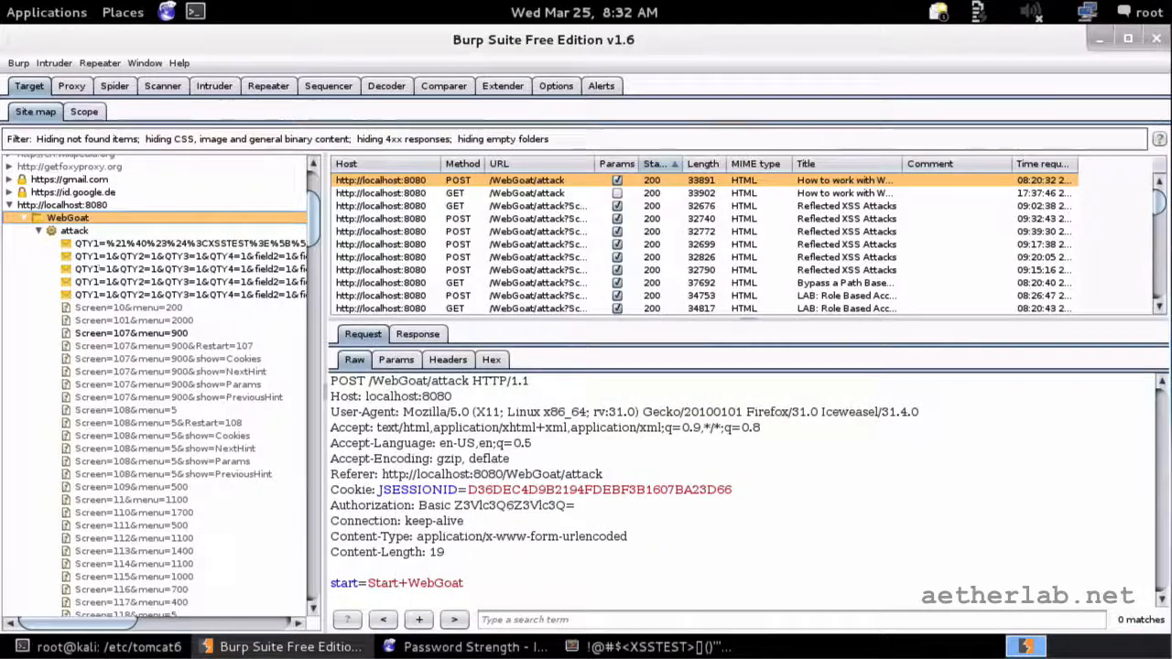
{"action": "left_click", "coordinate": [143, 246]}
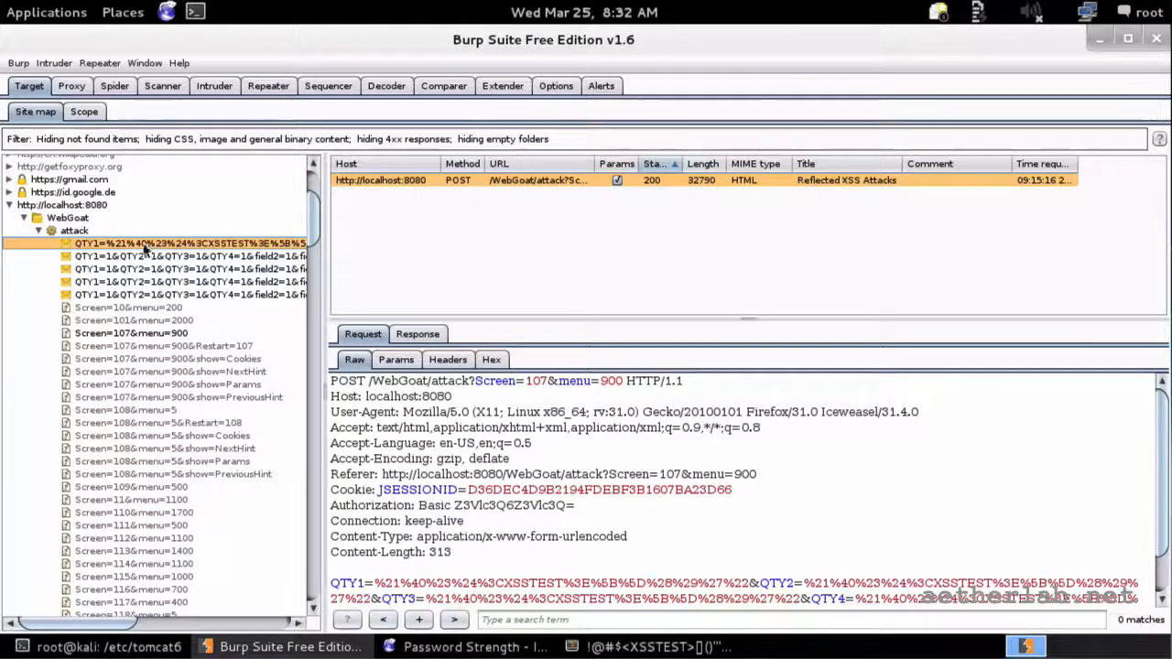
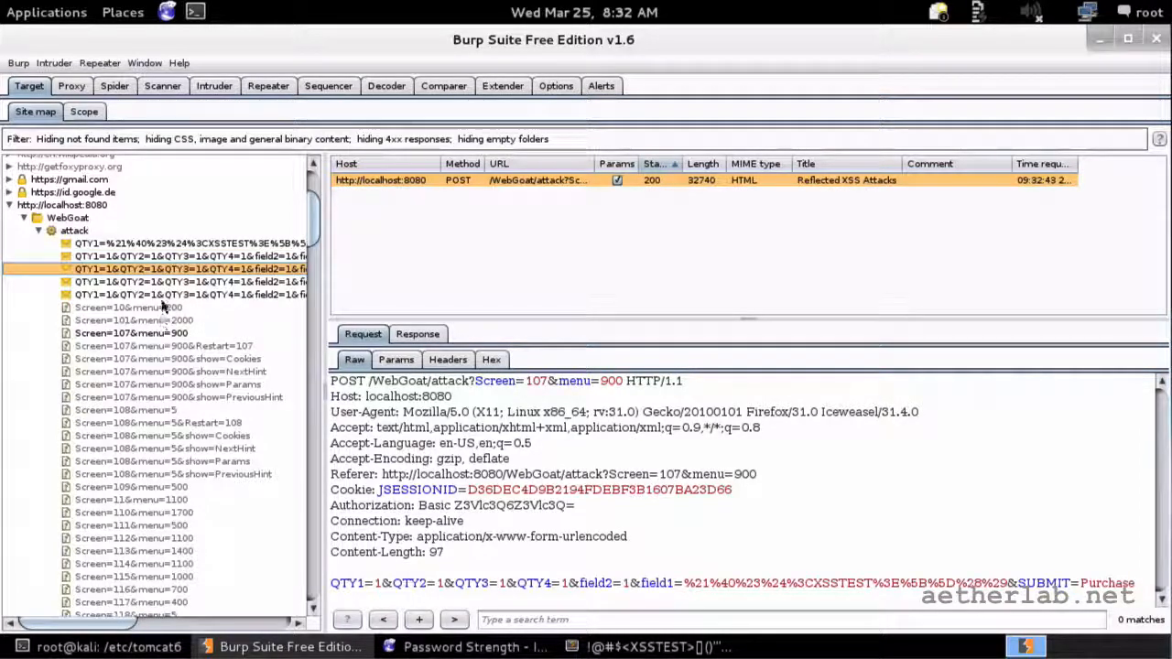
Step: View the Screen=107&menu=900 GET request, then move further down the recorded WebGoat attack pages
{"action": "left_click", "coordinate": [161, 332]}
{"action": "scroll", "coordinate": [161, 384], "scroll_direction": "down", "scroll_amount": 20}
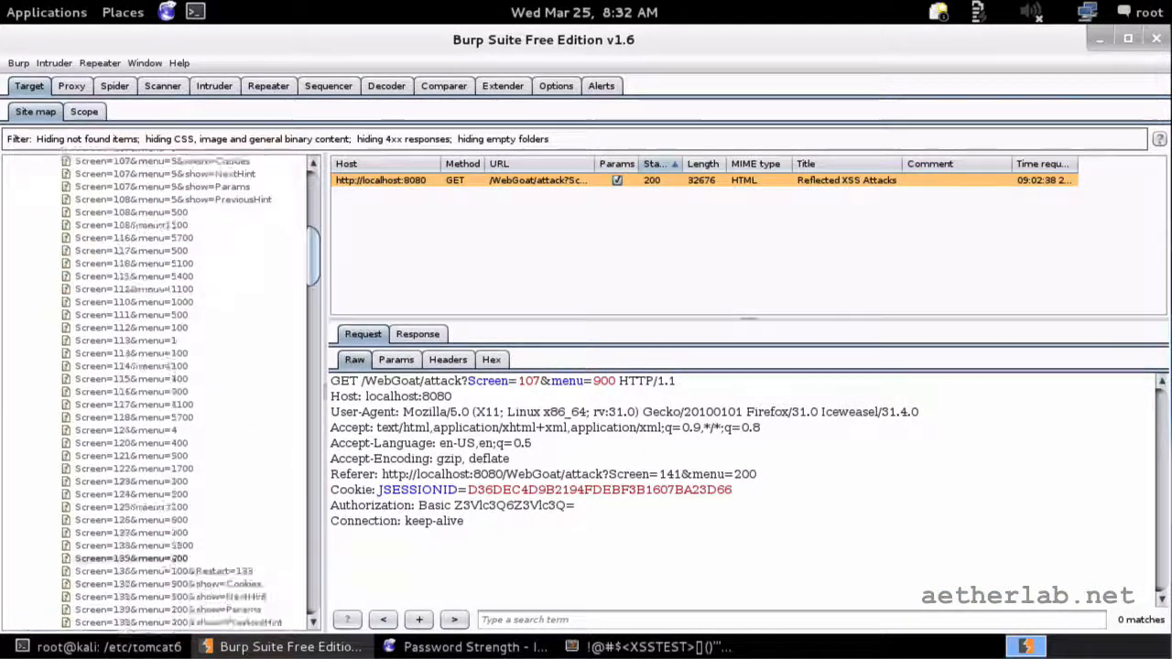
{"action": "scroll", "coordinate": [161, 393], "scroll_direction": "down", "scroll_amount": 3}
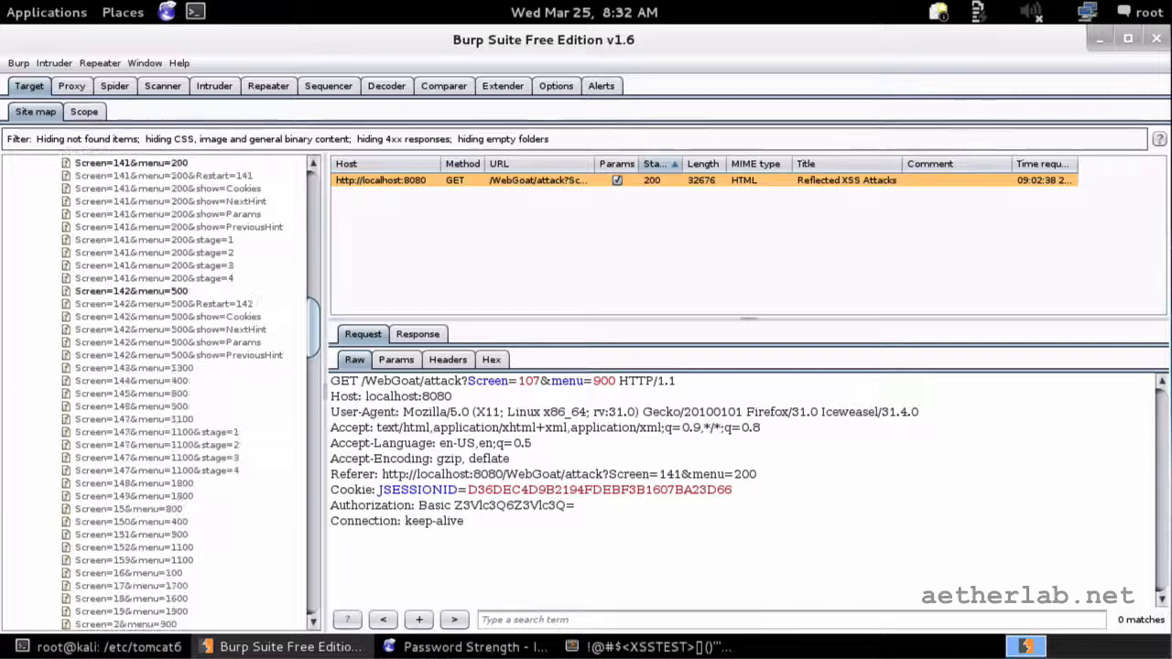
{"action": "scroll", "coordinate": [136, 502], "scroll_direction": "down", "scroll_amount": 20}
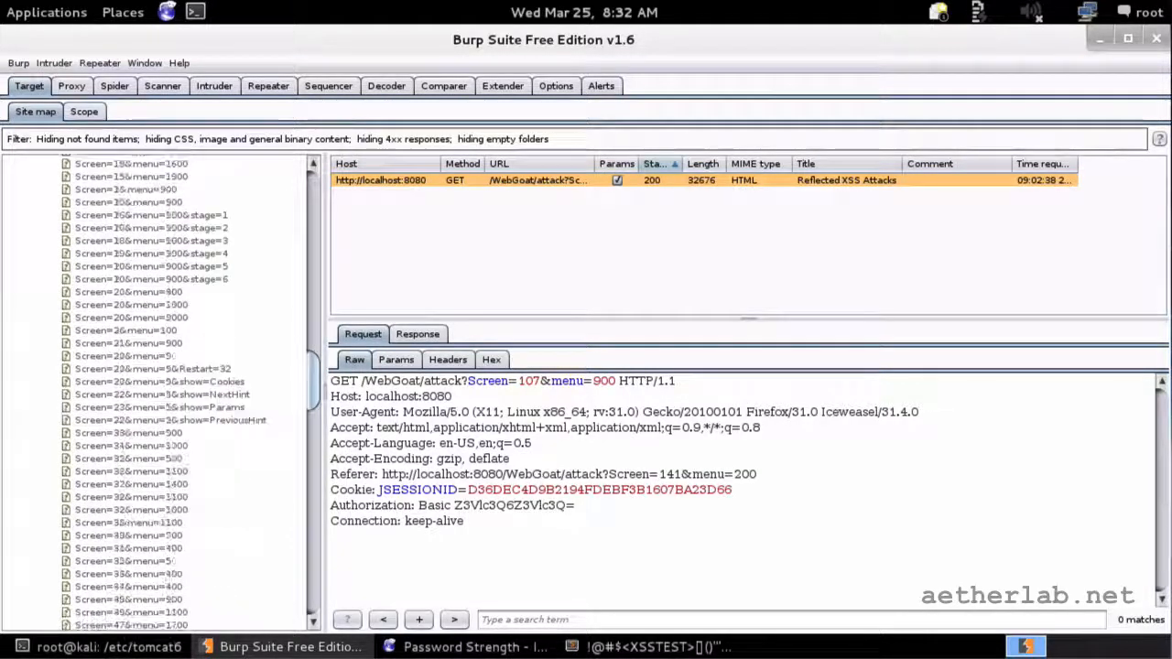
{"action": "scroll", "coordinate": [162, 384], "scroll_direction": "down", "scroll_amount": 15}
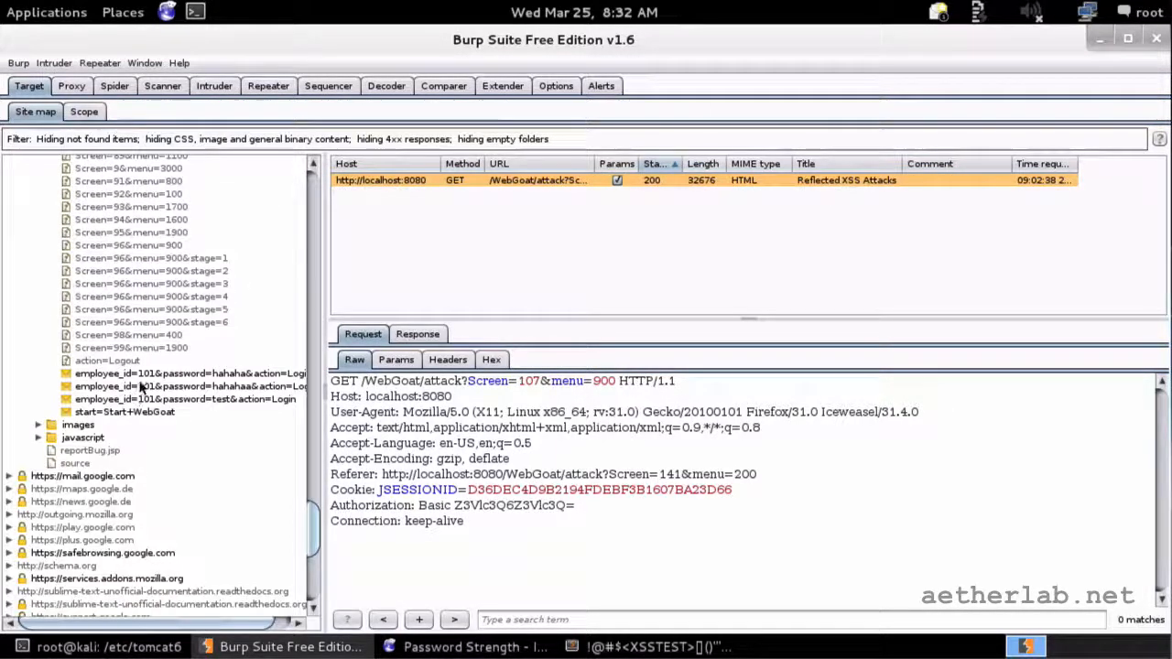
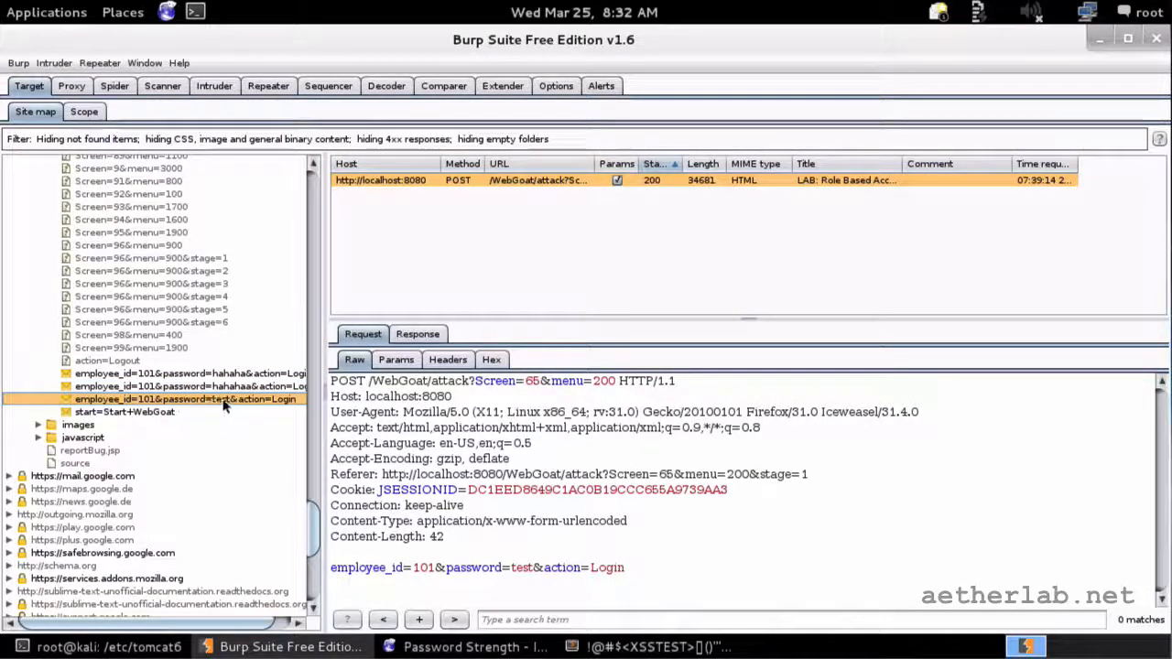
Step: Glance at the Proxy history, then return to the Target site map
{"action": "scroll", "coordinate": [180, 378], "scroll_direction": "up", "scroll_amount": 10}
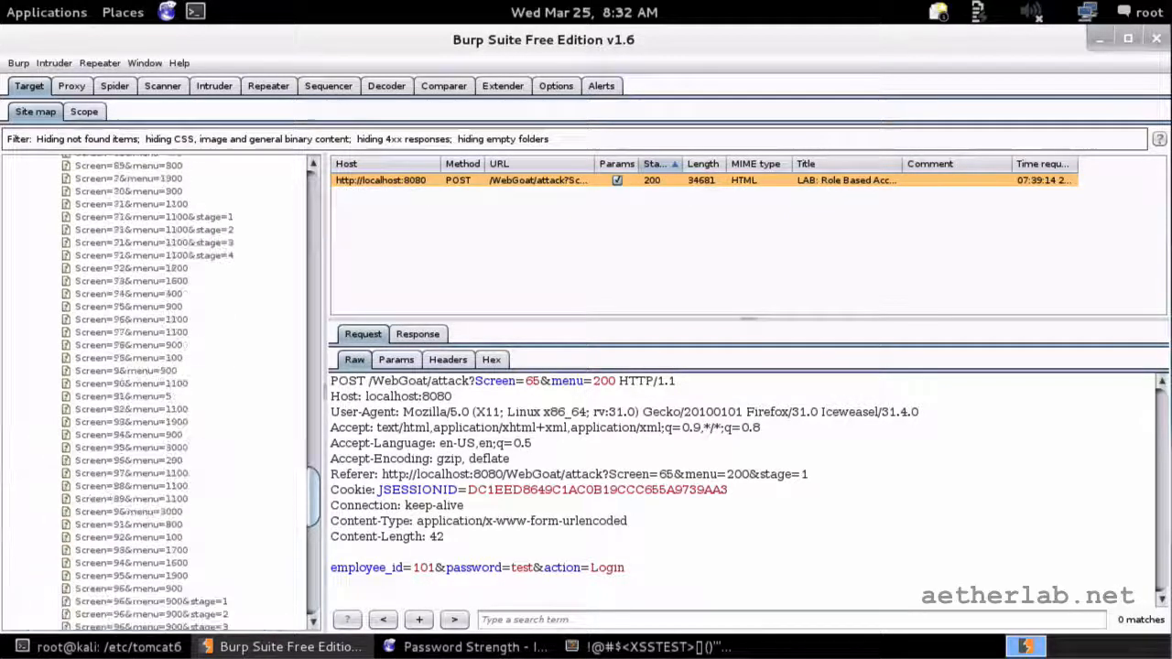
{"action": "scroll", "coordinate": [178, 378], "scroll_direction": "up", "scroll_amount": 20}
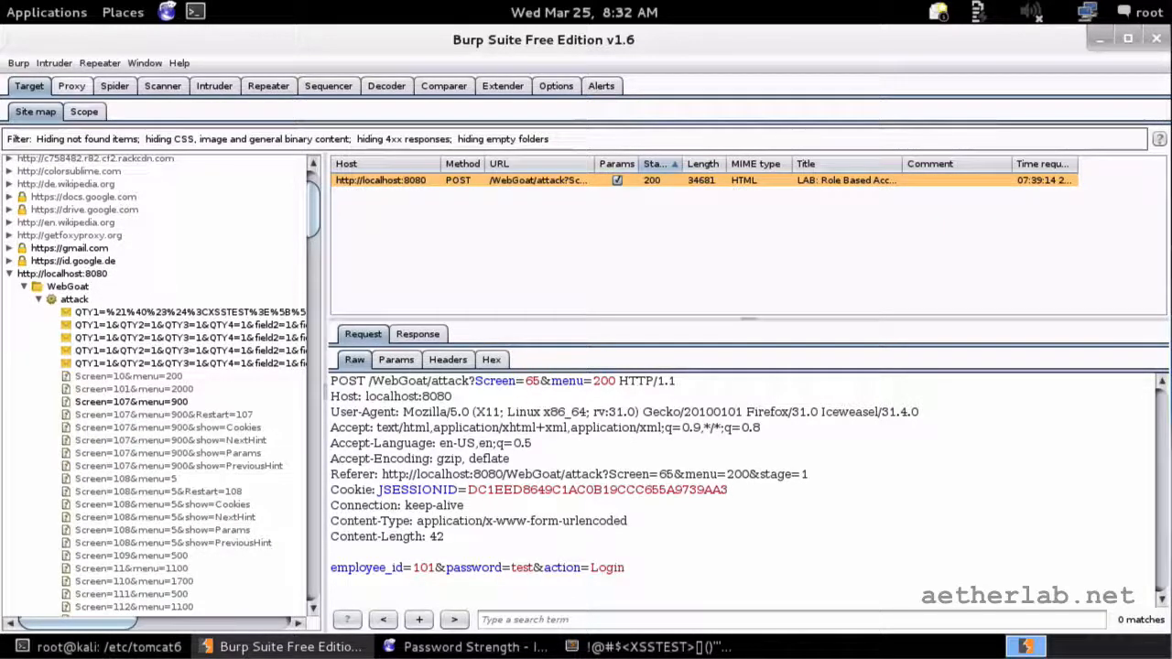
{"action": "left_click", "coordinate": [72, 85]}
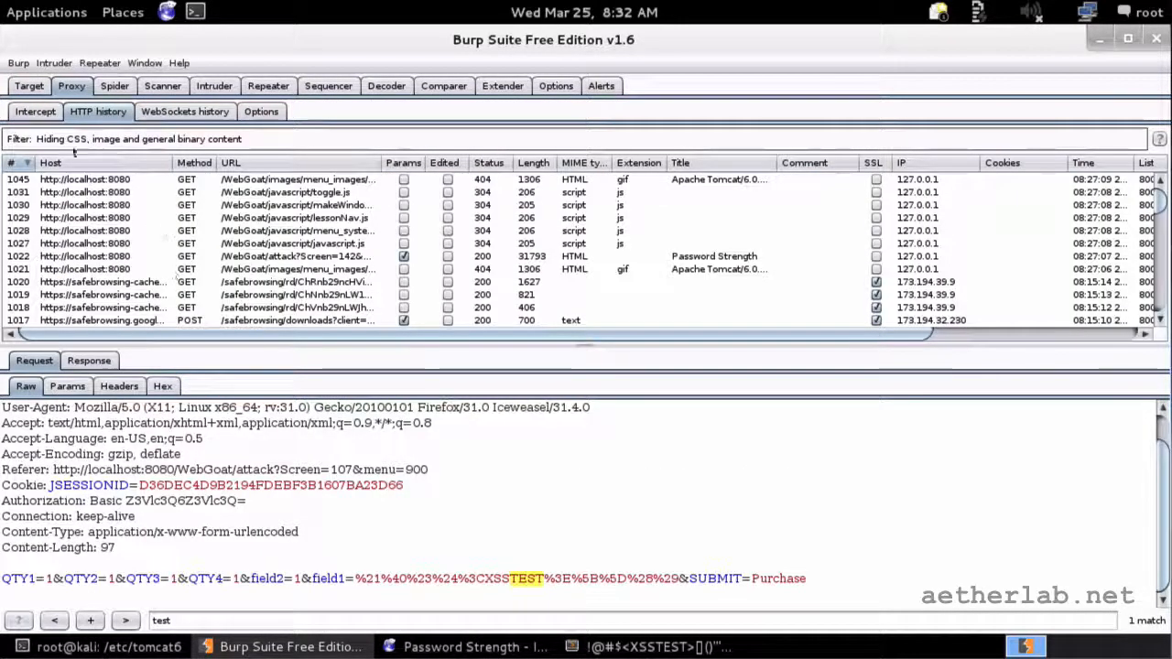
{"action": "left_click", "coordinate": [29, 85]}
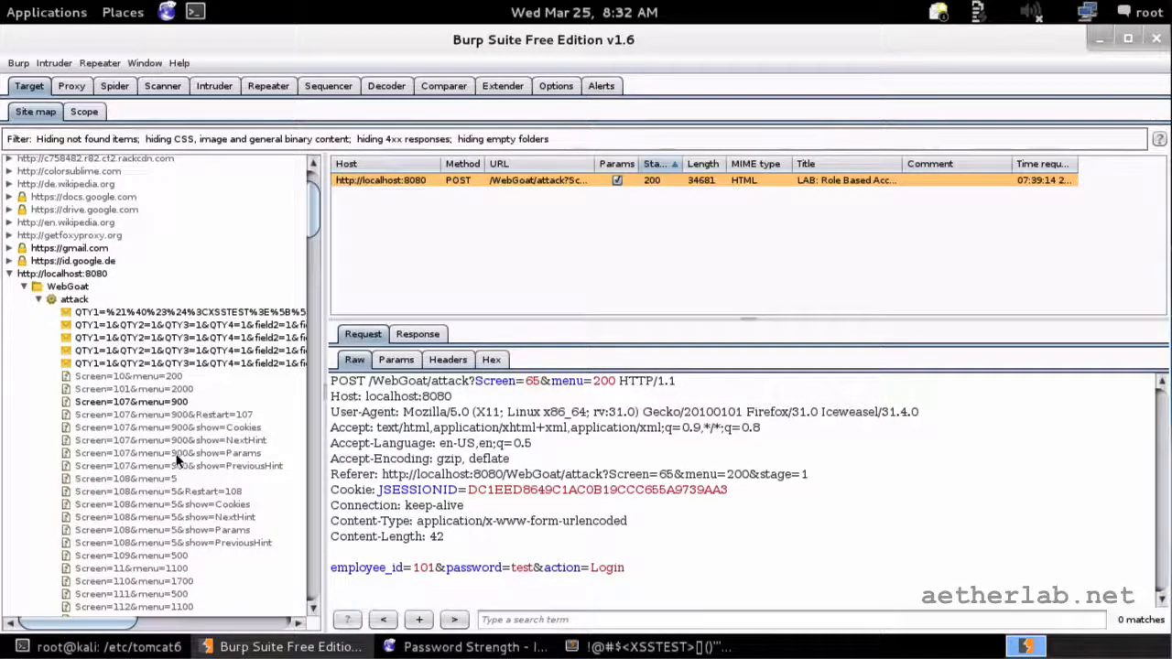
{"action": "scroll", "coordinate": [187, 463], "scroll_direction": "down", "scroll_amount": 9}
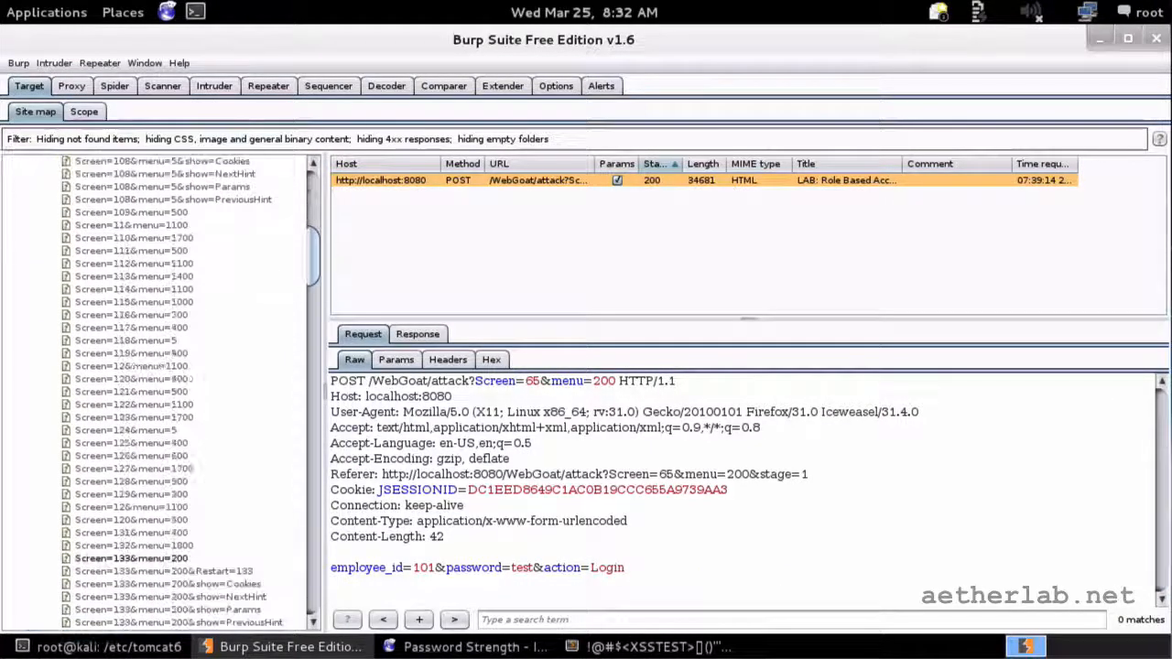
{"action": "scroll", "coordinate": [156, 389], "scroll_direction": "up", "scroll_amount": 7}
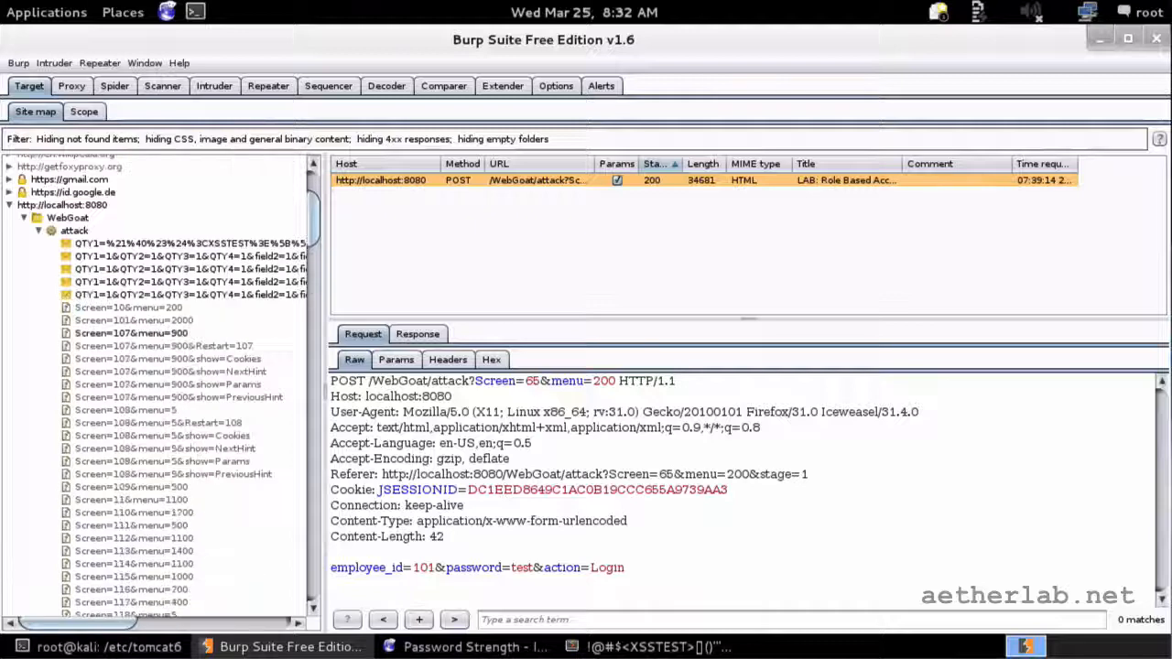
Step: Collapse the attack branch, expand WebGoat's images and javascript folders, and select lessonNav.js
{"action": "left_click", "coordinate": [40, 232]}
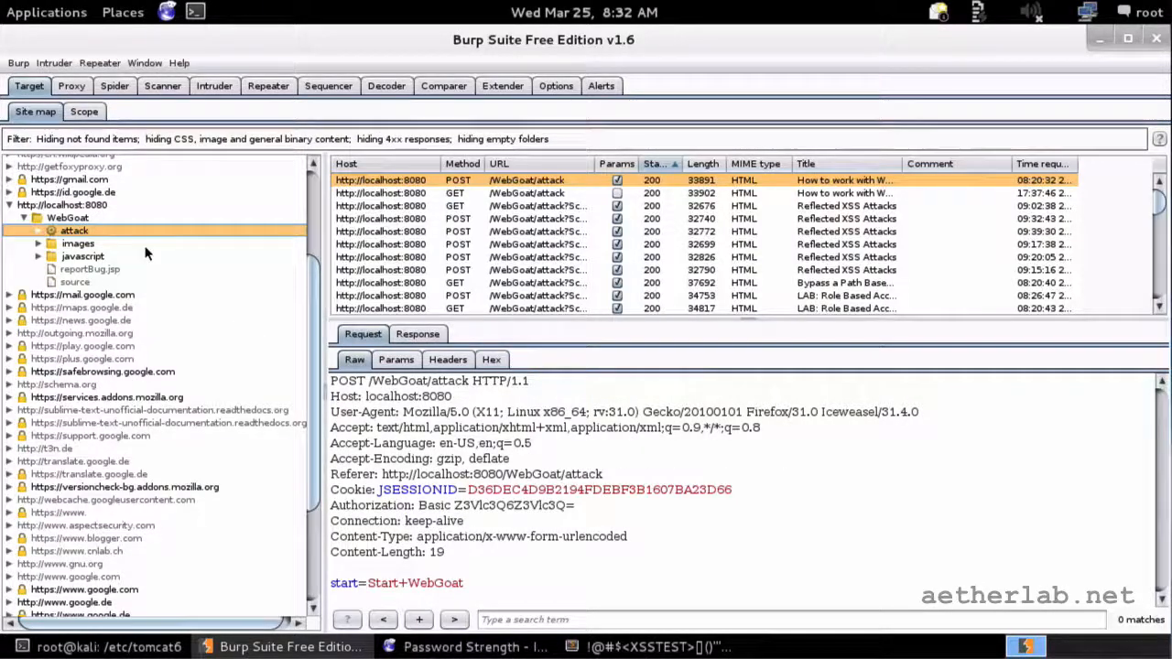
{"action": "left_click", "coordinate": [90, 244]}
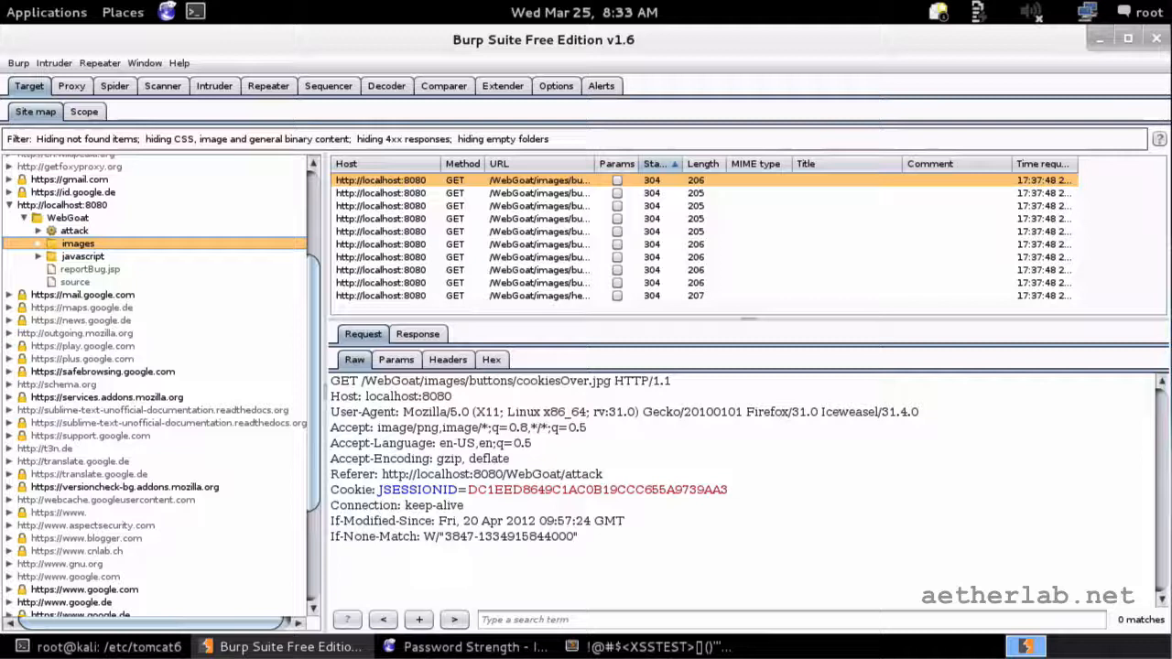
{"action": "left_click", "coordinate": [40, 244]}
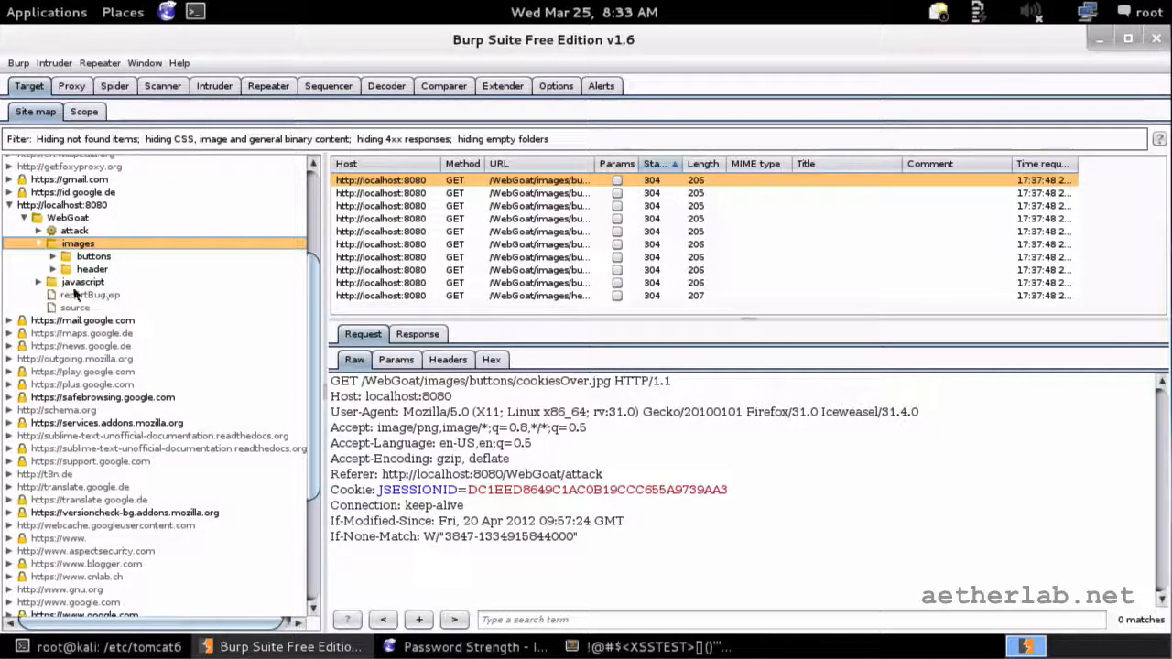
{"action": "left_click", "coordinate": [39, 282]}
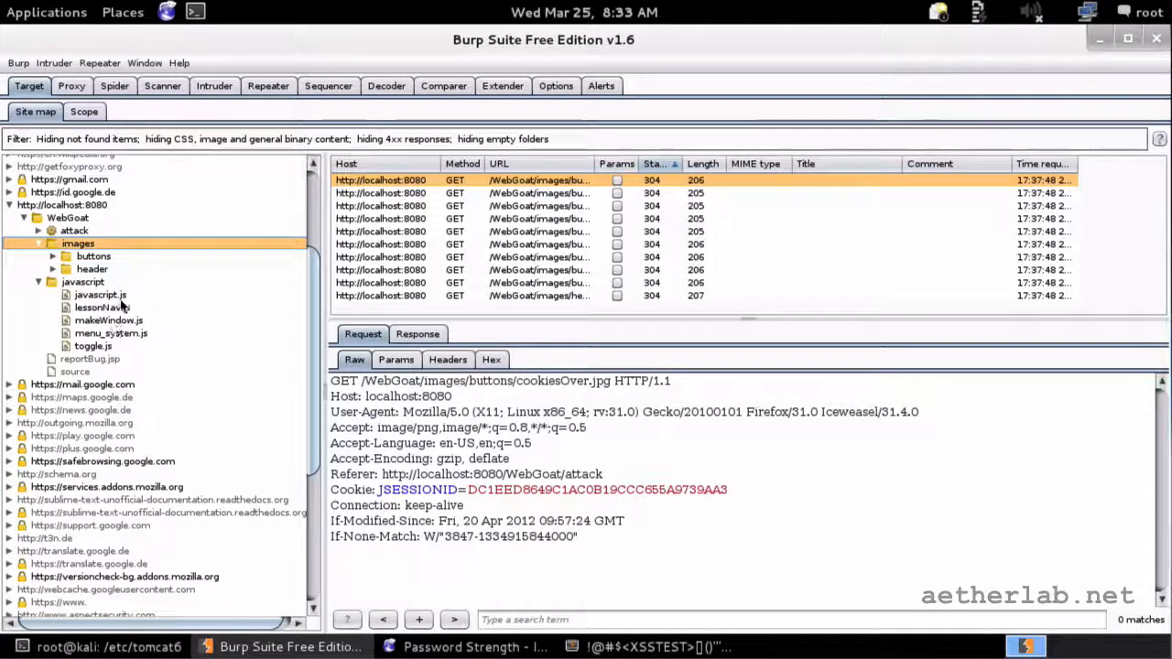
{"action": "left_click", "coordinate": [102, 295]}
{"action": "left_click", "coordinate": [112, 308]}
Step: Copy the lessonNav.js request URL and switch to the WebGoat Password Strength page in Iceweasel
{"action": "right_click", "coordinate": [112, 309]}
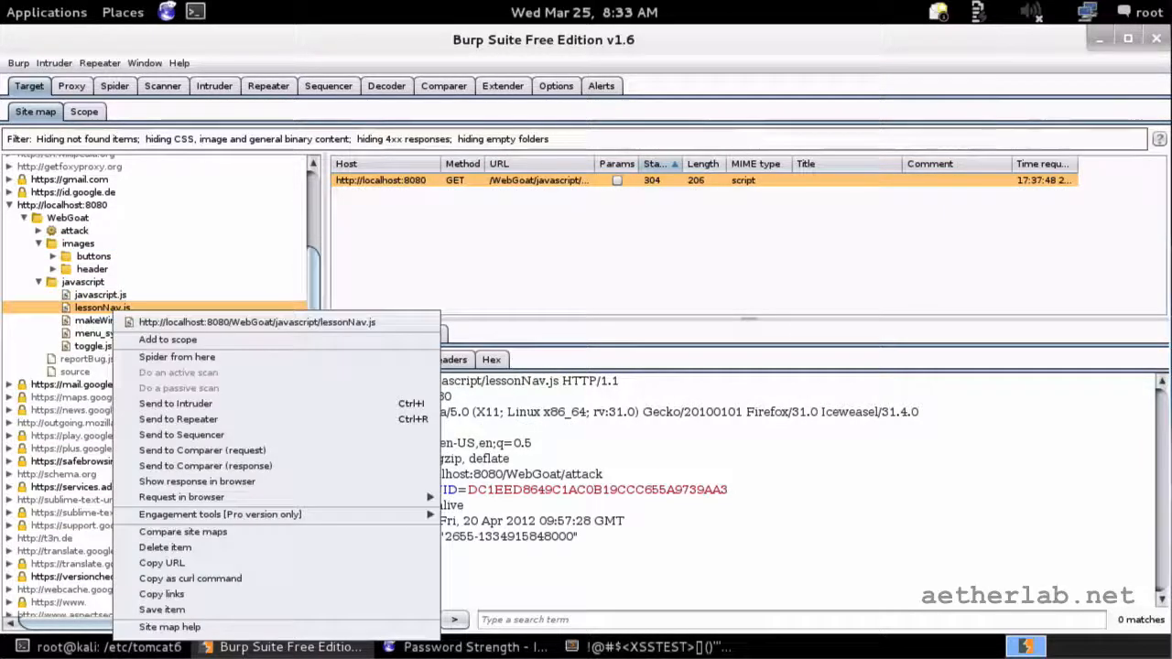
{"action": "left_click", "coordinate": [111, 309]}
{"action": "right_click", "coordinate": [399, 414]}
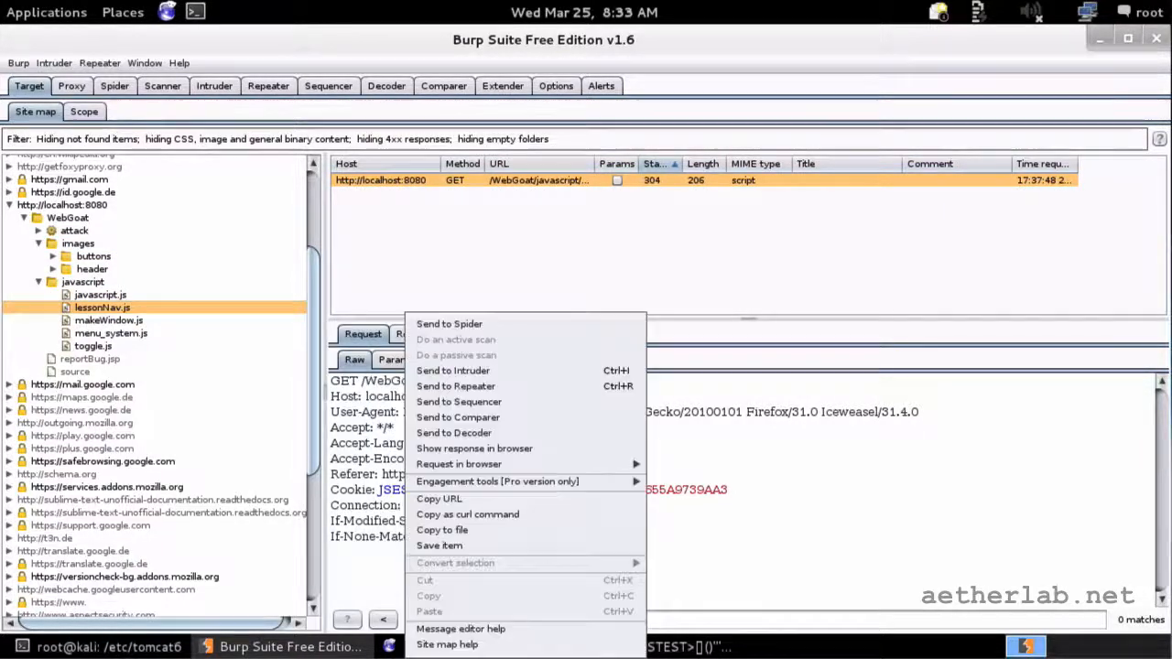
{"action": "left_click", "coordinate": [449, 498]}
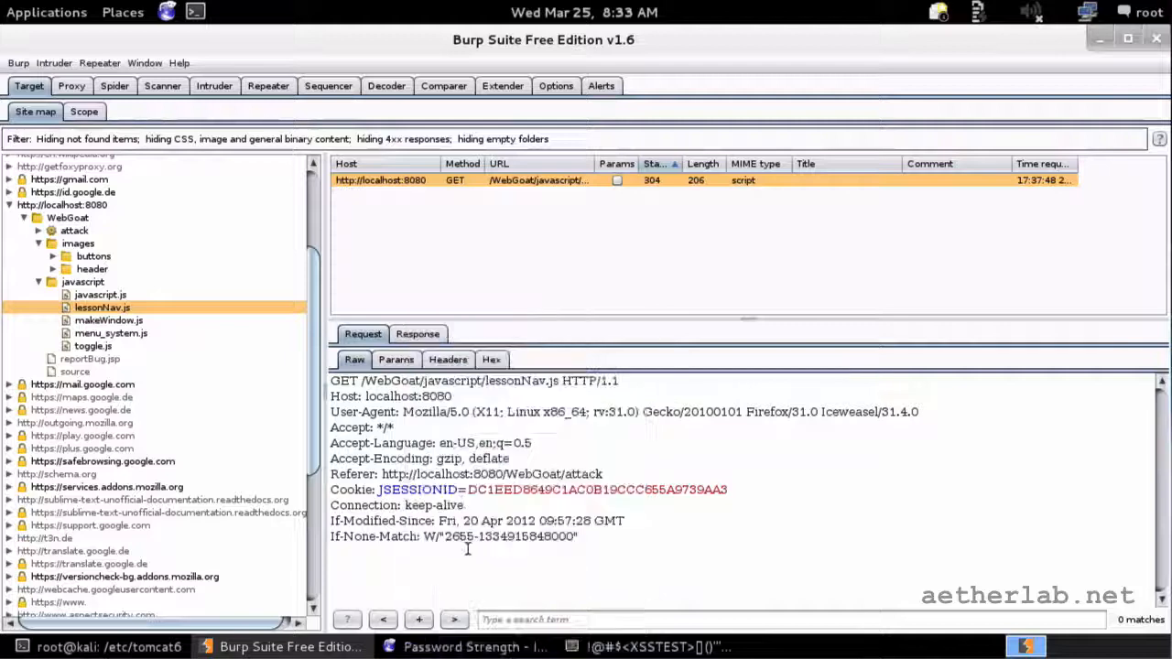
{"action": "left_click", "coordinate": [472, 646]}
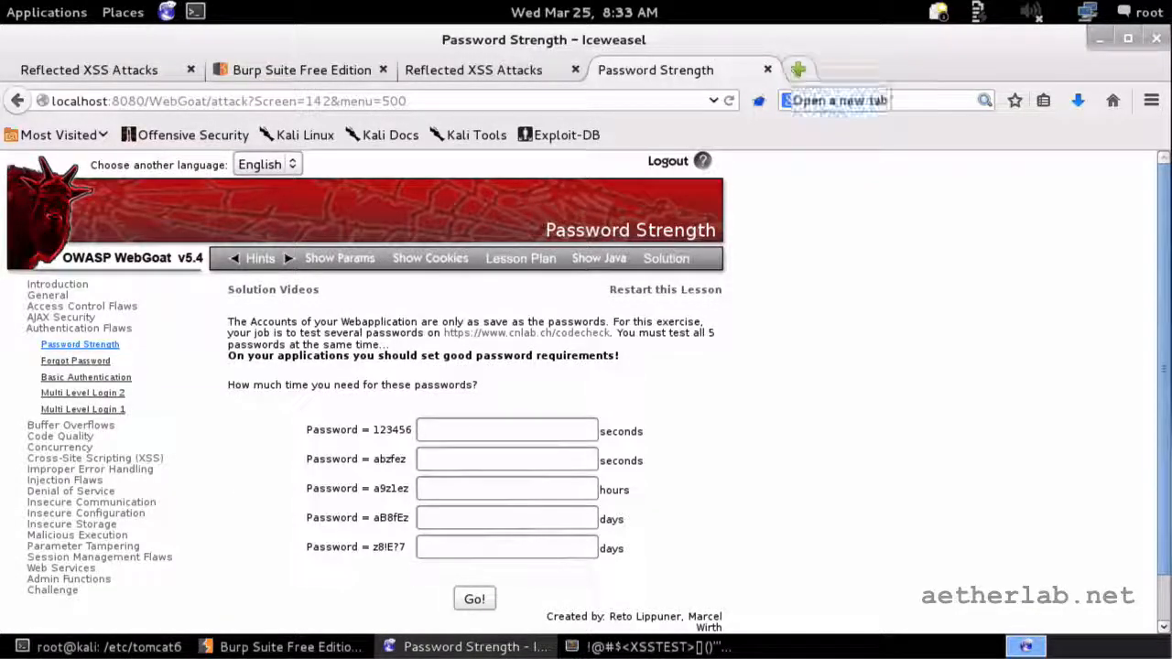
Step: Load the copied lessonNav.js URL in a new Iceweasel tab to view its source
{"action": "left_click", "coordinate": [797, 70]}
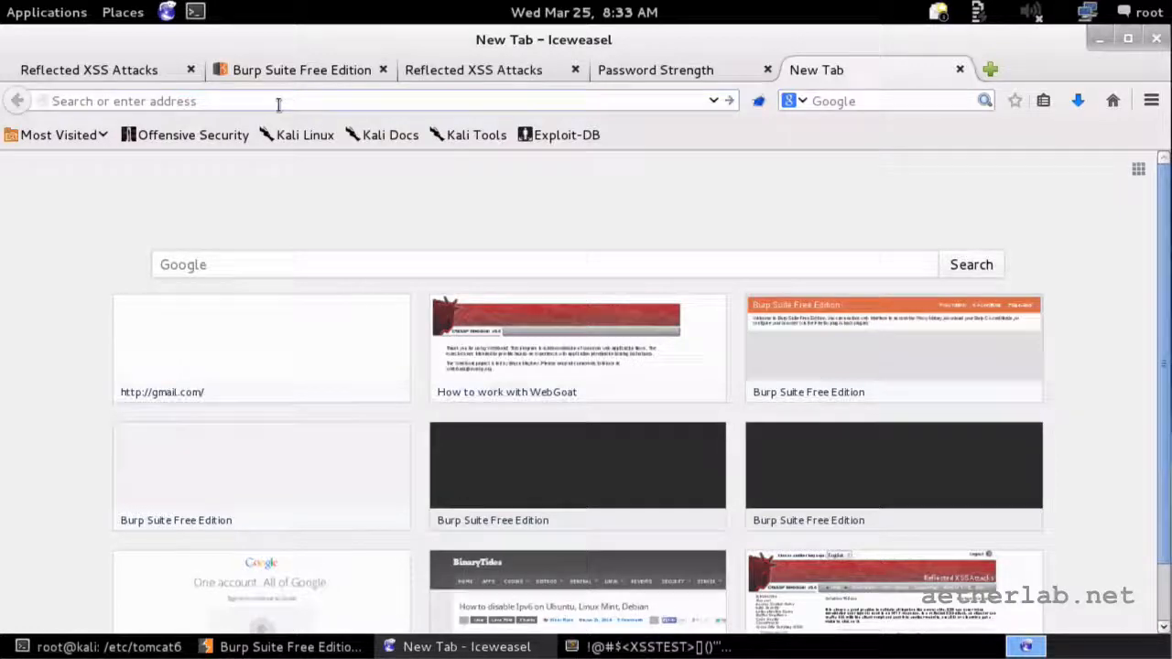
{"action": "key", "text": "ctrl+v"}
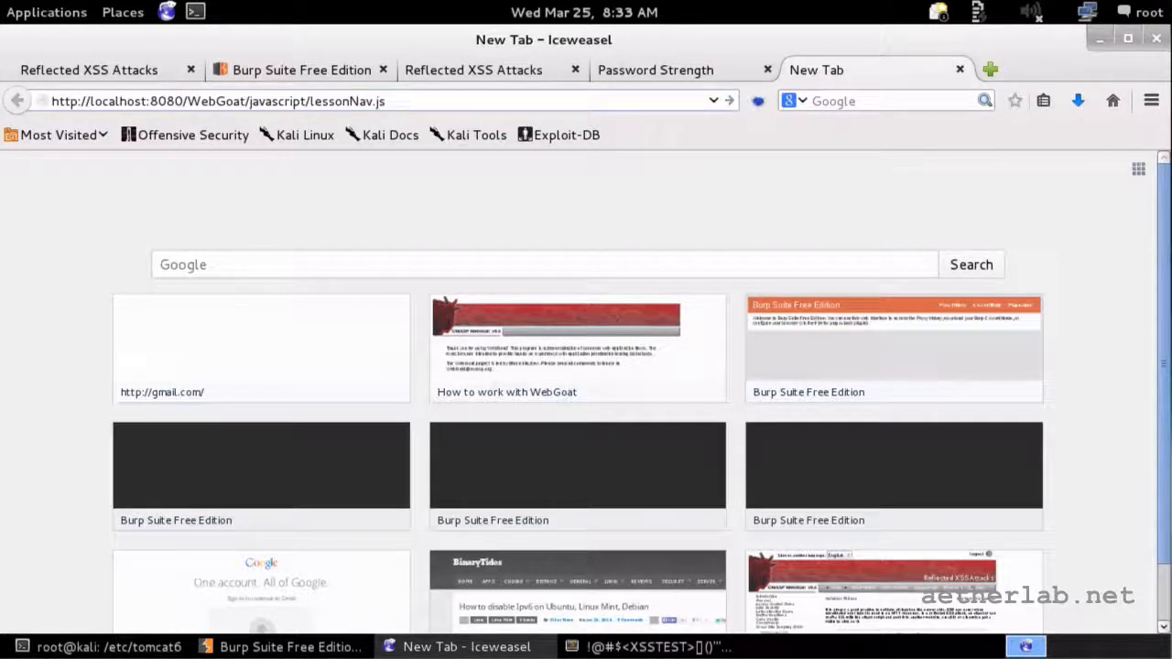
{"action": "key", "text": "Return"}
{"action": "scroll", "coordinate": [274, 275], "scroll_direction": "down", "scroll_amount": 6}
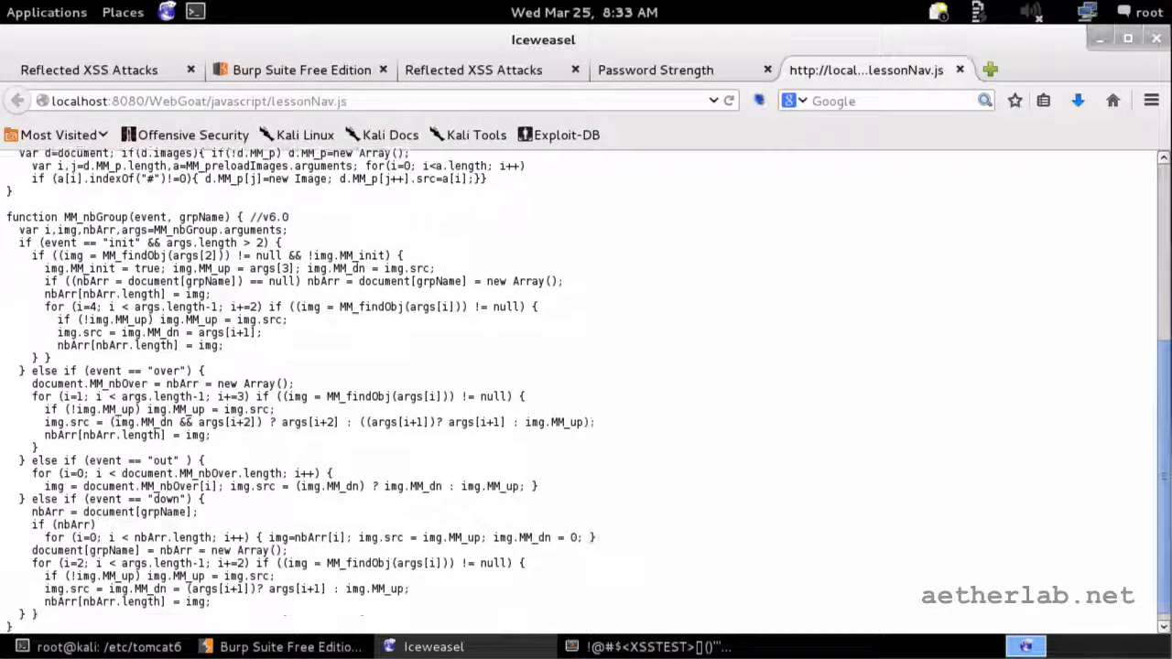
{"action": "scroll", "coordinate": [295, 293], "scroll_direction": "up", "scroll_amount": 6}
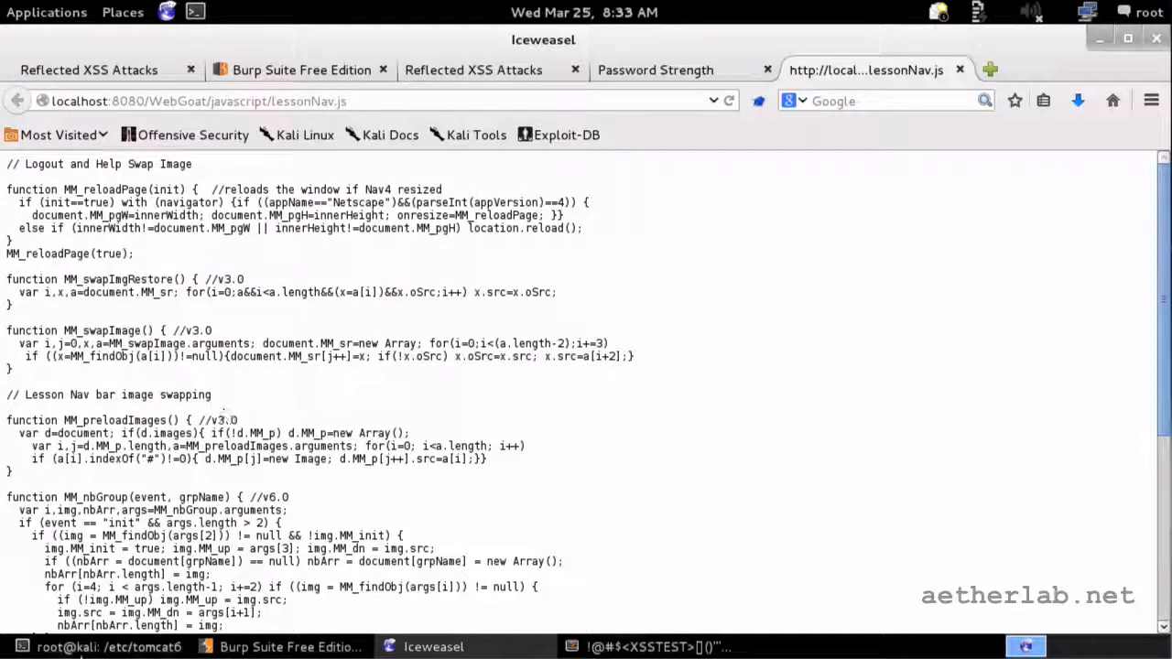
Step: Bring Burp Suite back to the front with its lessonNav.js request
{"action": "left_click", "coordinate": [110, 646]}
{"action": "left_click", "coordinate": [117, 646]}
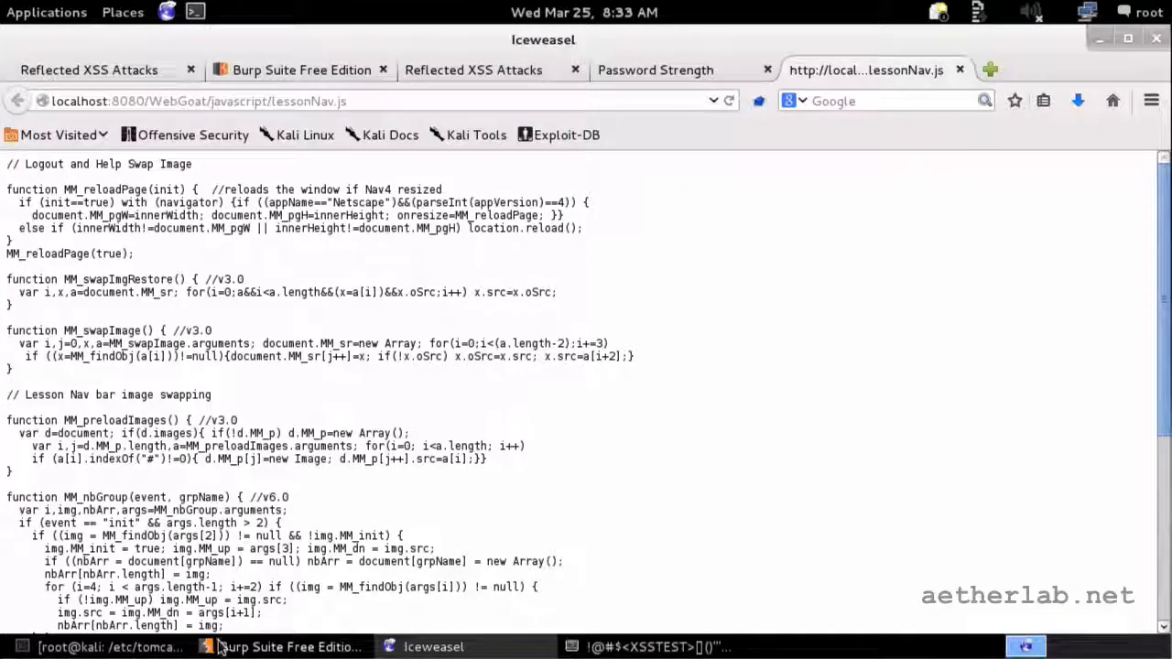
{"action": "left_click", "coordinate": [220, 646]}
Step: Compare the lessonNav.js request with its HTTP/1.1 304 Not Modified response, then return to Iceweasel
{"action": "right_click", "coordinate": [487, 513]}
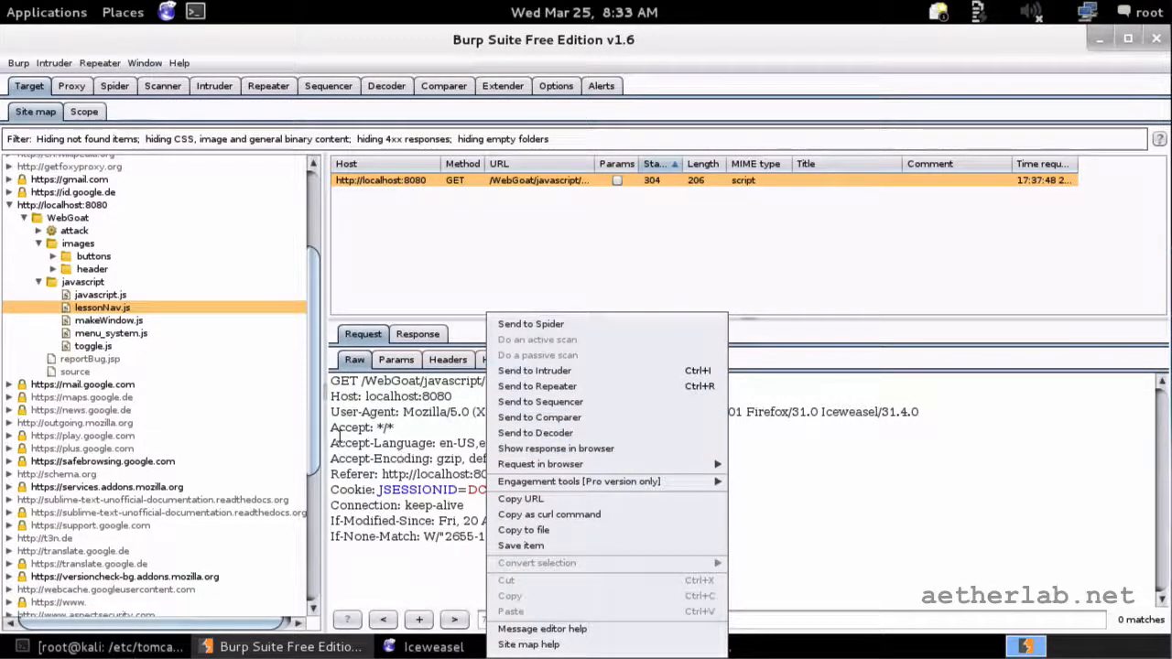
{"action": "left_click_drag", "start_coordinate": [370, 377], "coordinate": [392, 537]}
{"action": "left_click", "coordinate": [413, 421]}
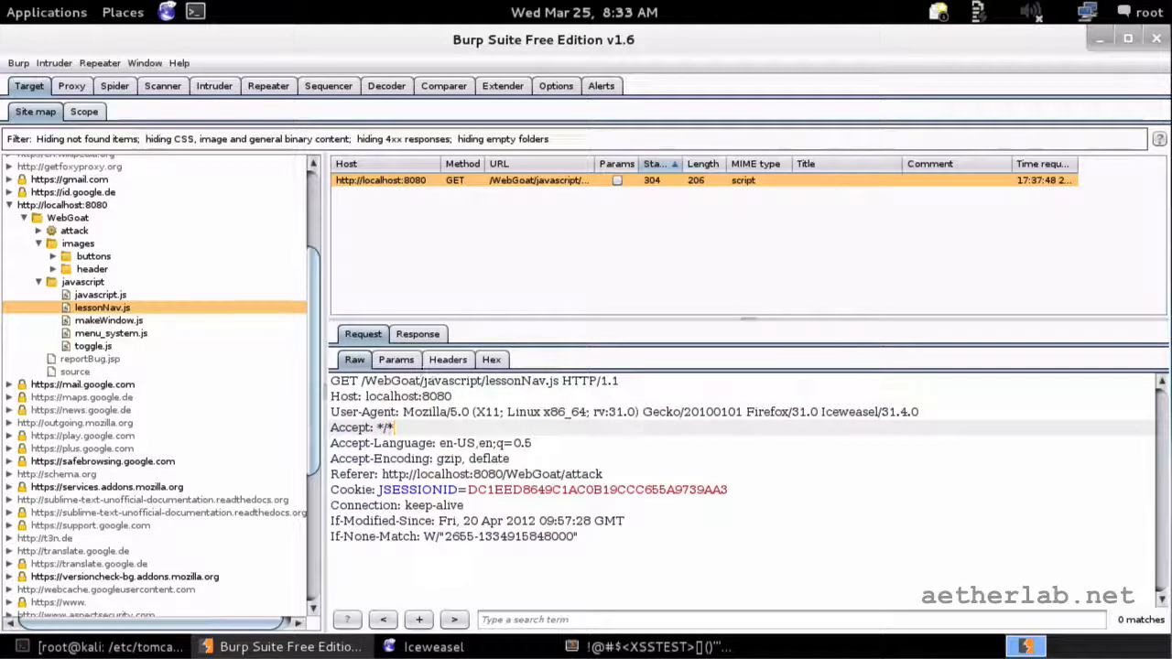
{"action": "left_click", "coordinate": [418, 334]}
{"action": "left_click", "coordinate": [363, 335]}
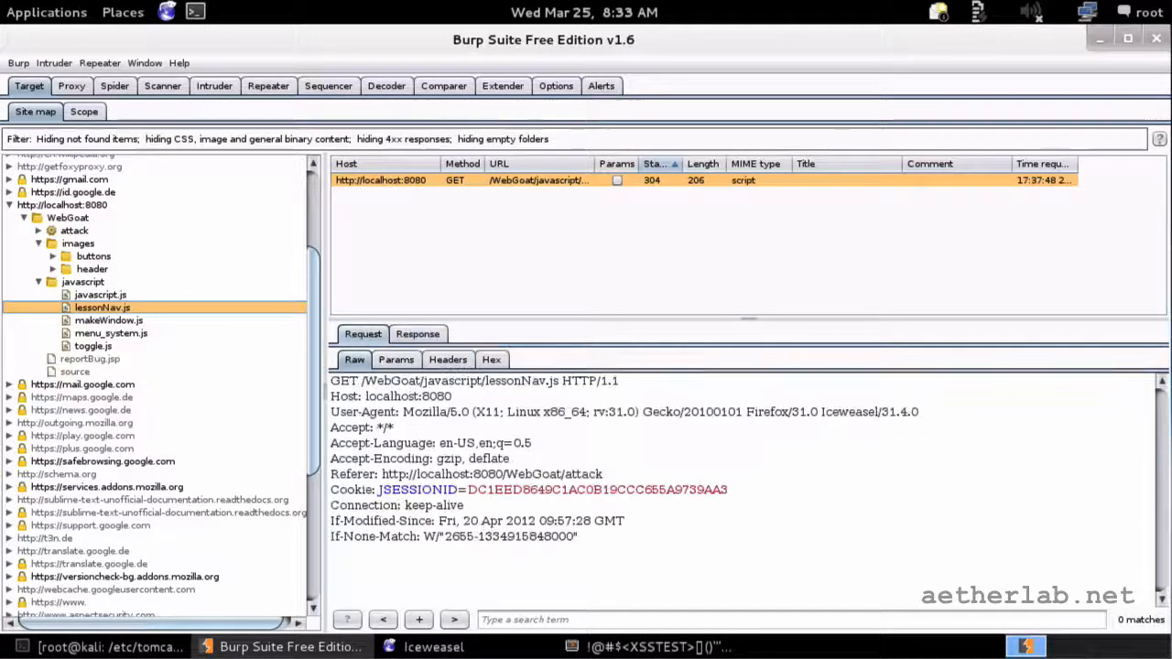
{"action": "left_click", "coordinate": [417, 334]}
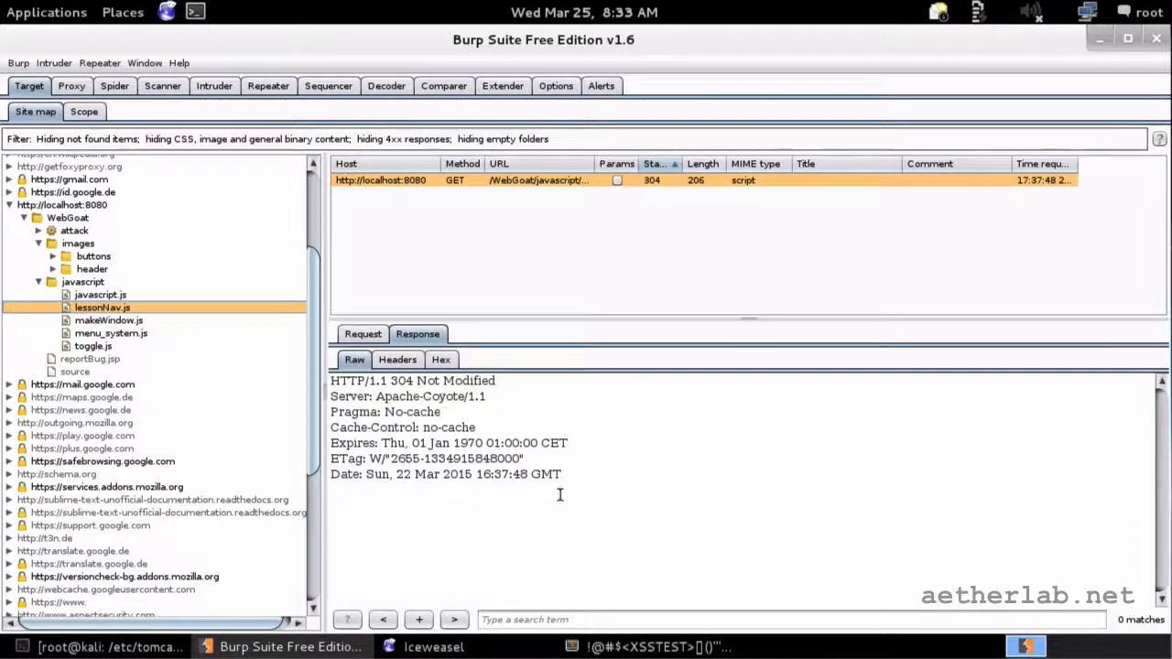
{"action": "left_click_drag", "start_coordinate": [593, 510], "coordinate": [303, 366]}
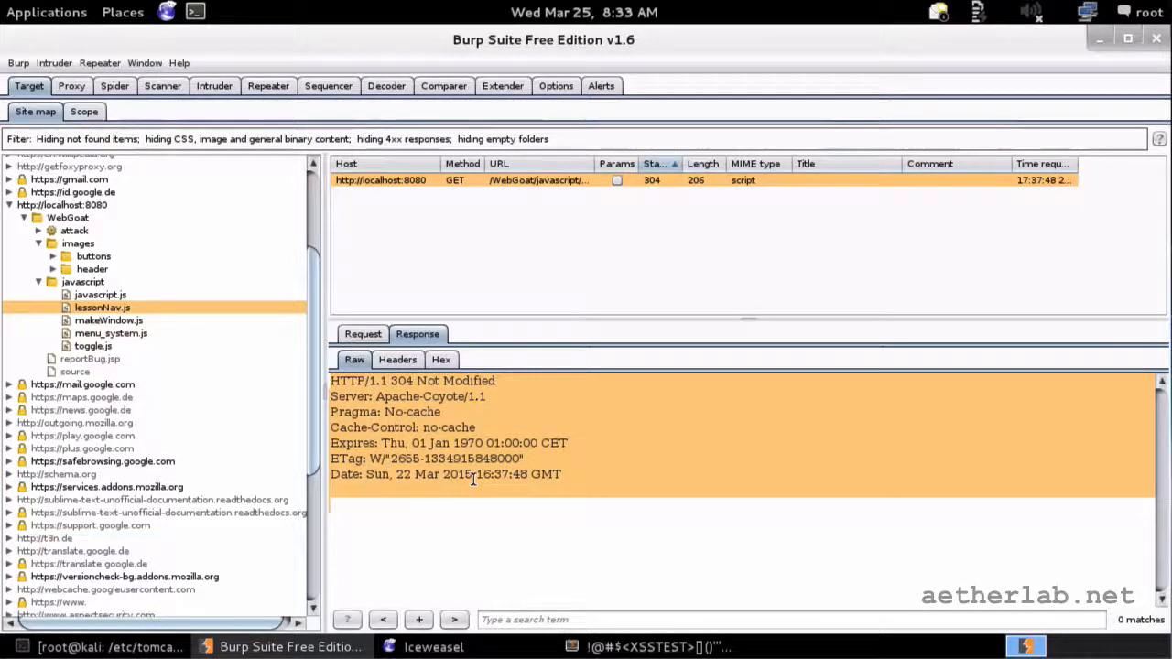
{"action": "left_click", "coordinate": [408, 650]}
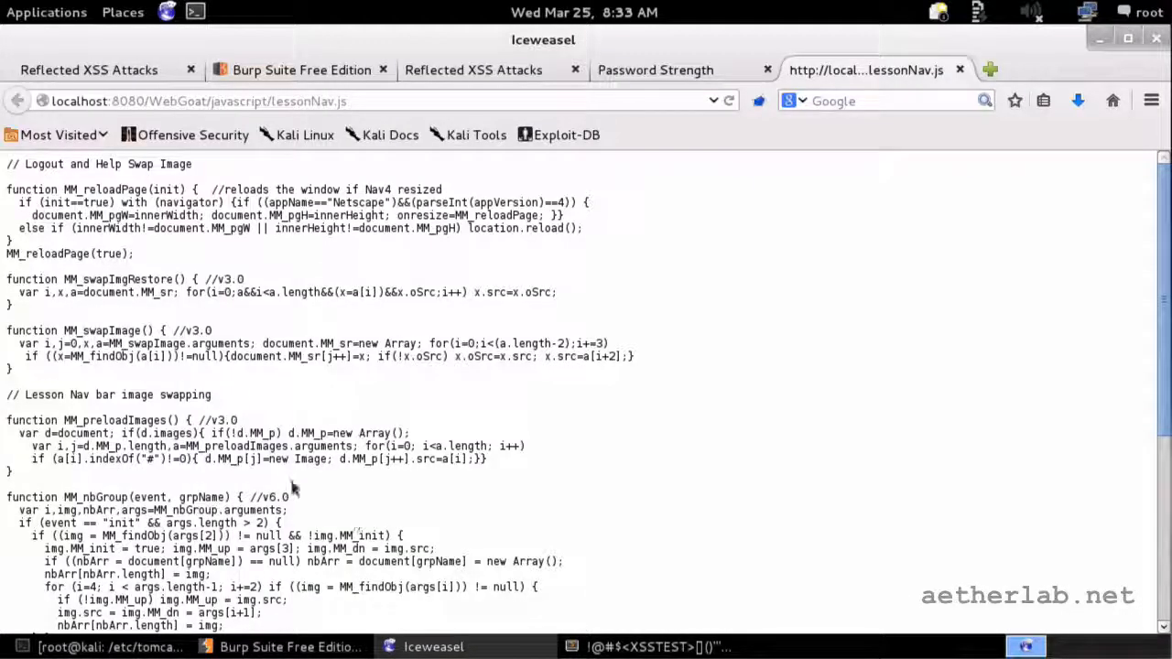
Step: Switch from the lessonNav.js source in Iceweasel back to Burp Suite
{"action": "left_click", "coordinate": [291, 647]}
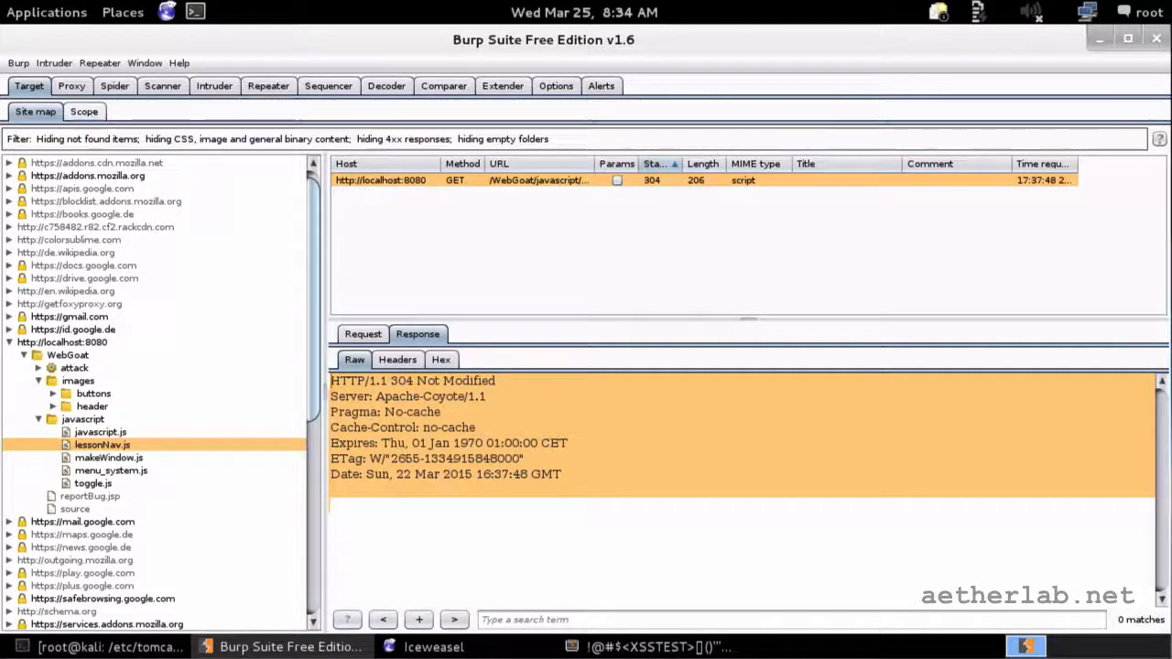
Step: Open the Target Scope page showing the empty include list and logout exclusions
{"action": "left_click", "coordinate": [96, 114]}
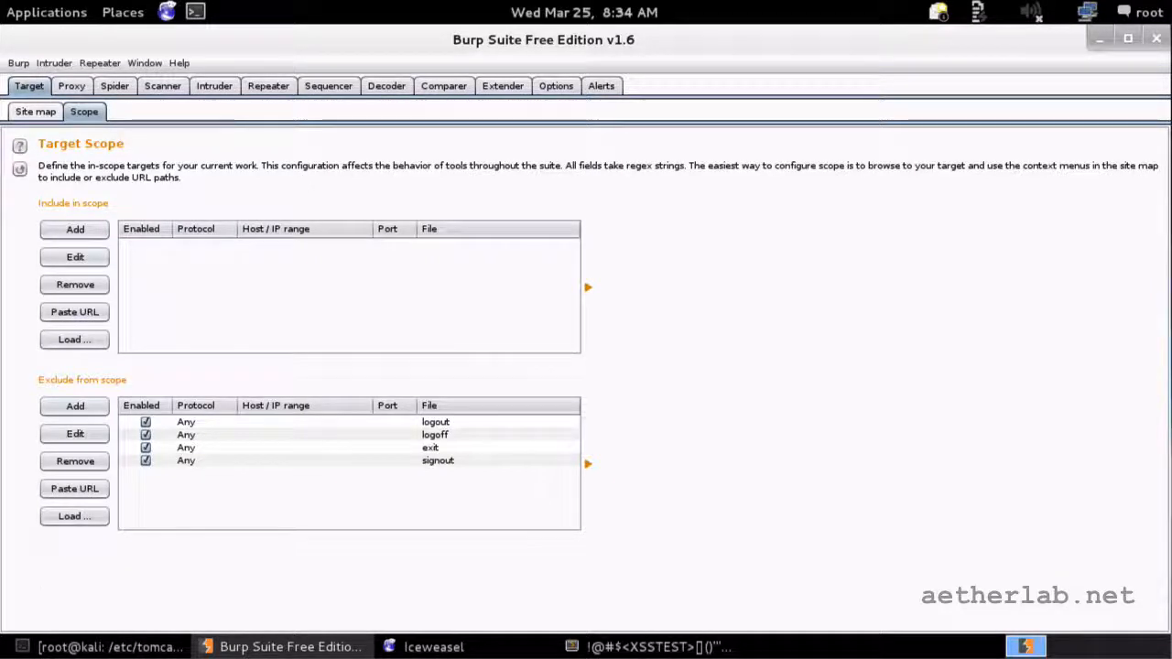
Step: Add the localhost:8080 host to scope from the site map, verify ^localhost$ port ^8080$
{"action": "left_click", "coordinate": [75, 229]}
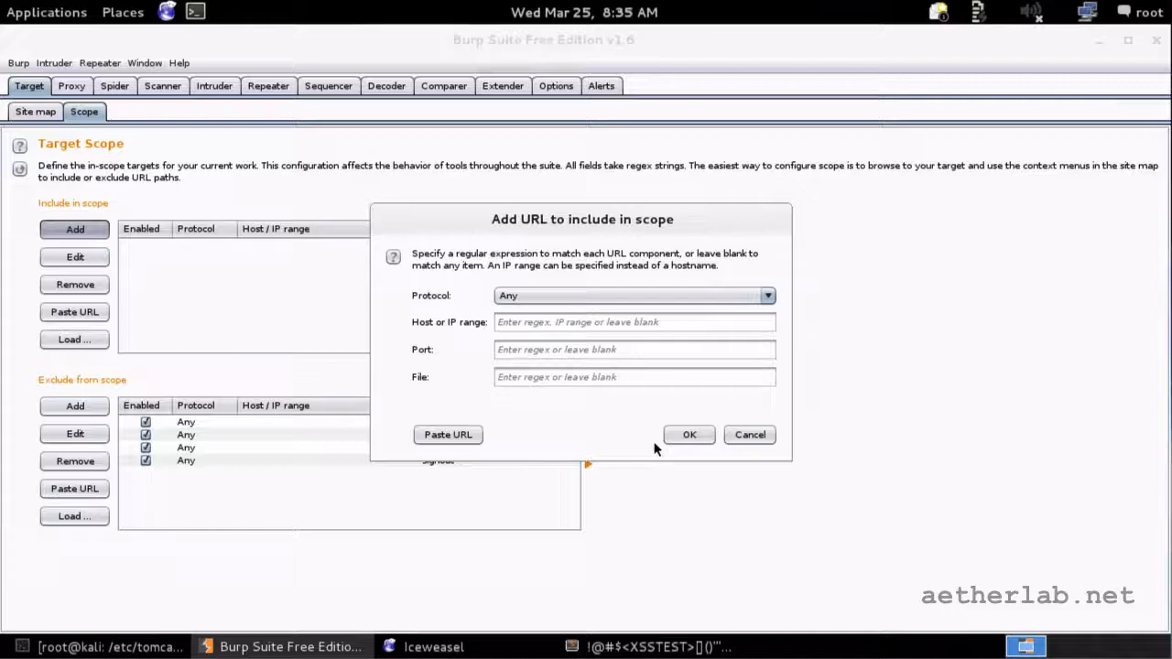
{"action": "left_click", "coordinate": [750, 435]}
{"action": "left_click", "coordinate": [33, 112]}
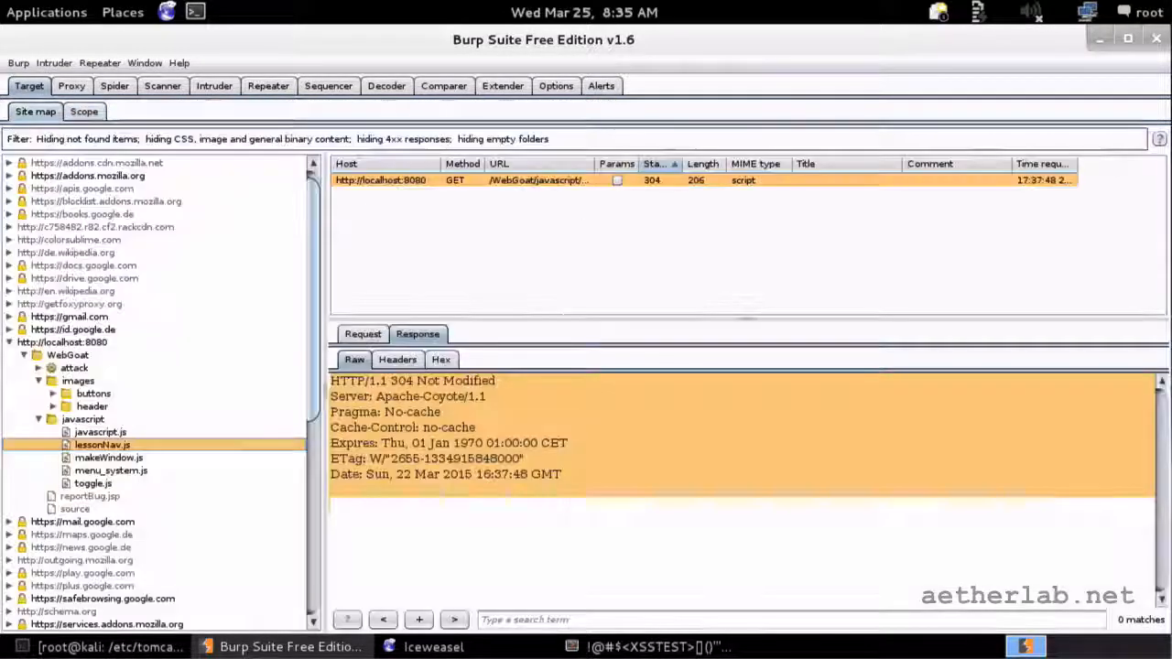
{"action": "left_click", "coordinate": [83, 342]}
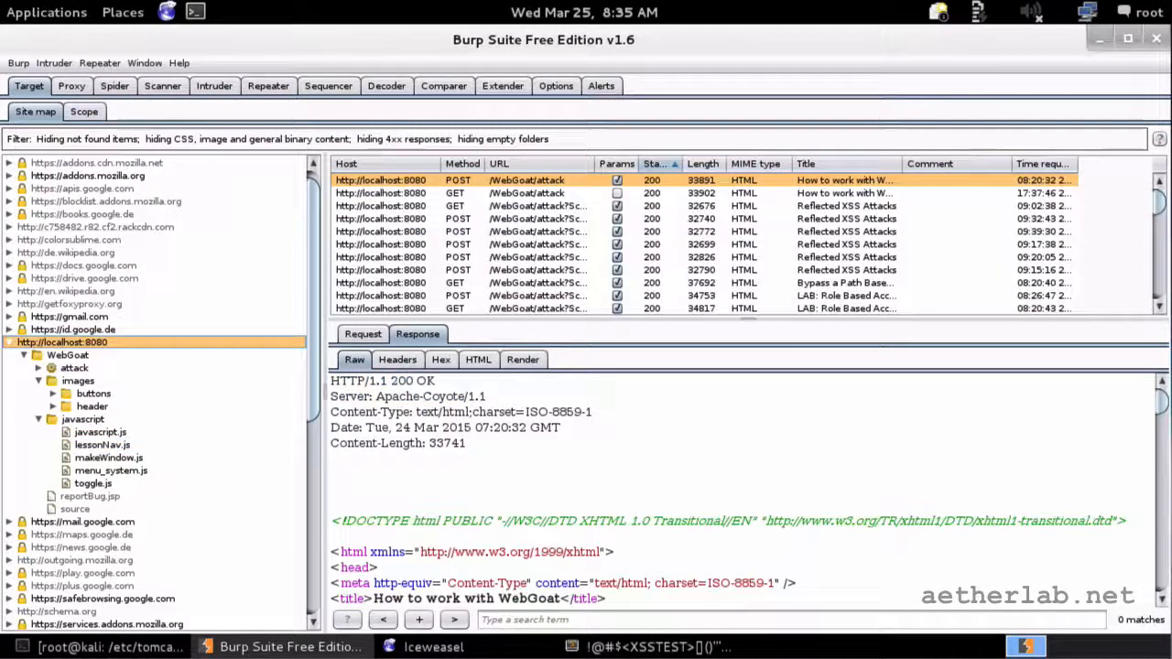
{"action": "right_click", "coordinate": [99, 346]}
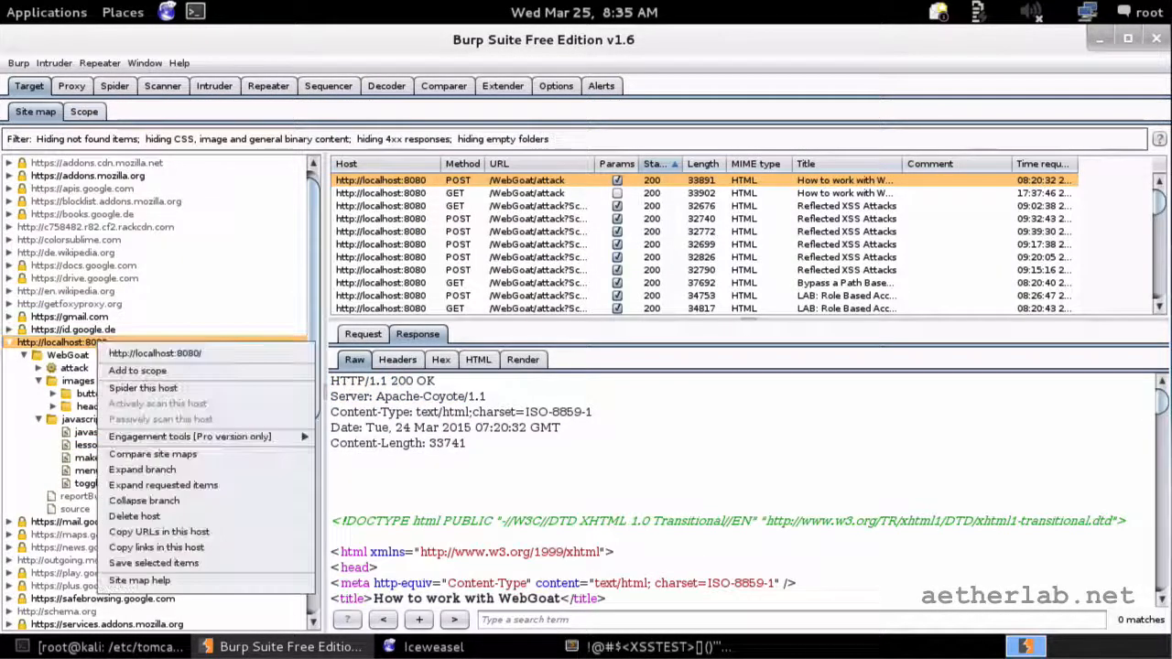
{"action": "left_click", "coordinate": [117, 370]}
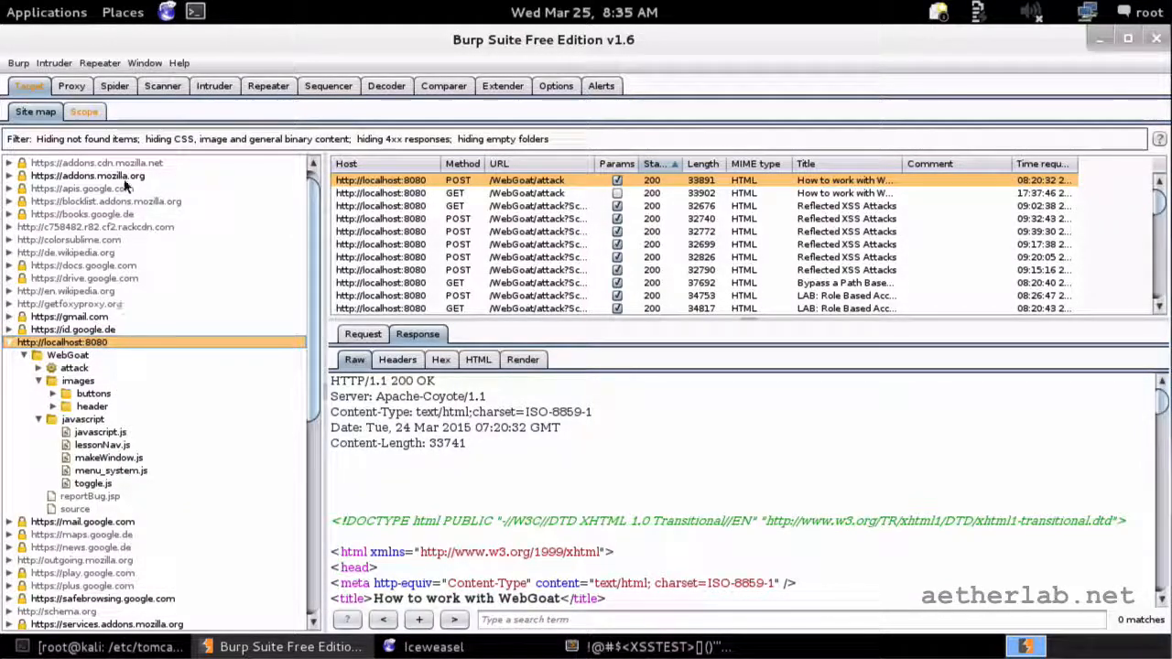
{"action": "left_click", "coordinate": [83, 110]}
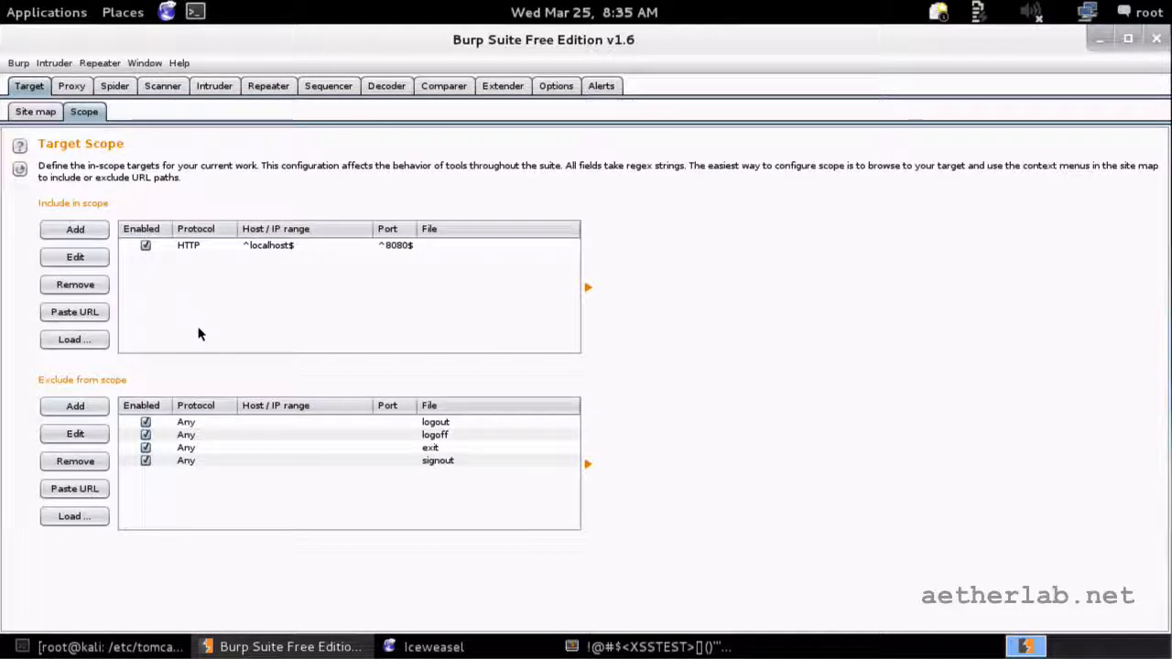
{"action": "left_click", "coordinate": [35, 110]}
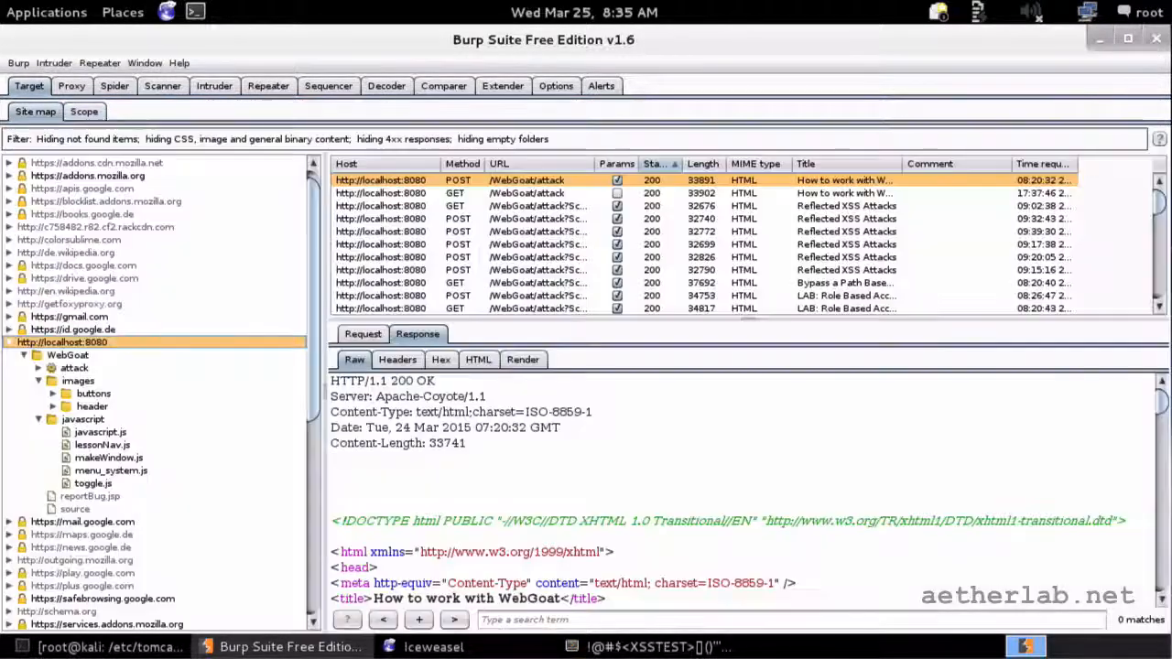
Step: Spider the localhost:8080 host, agreeing to add its items to the spidering scope
{"action": "right_click", "coordinate": [99, 346]}
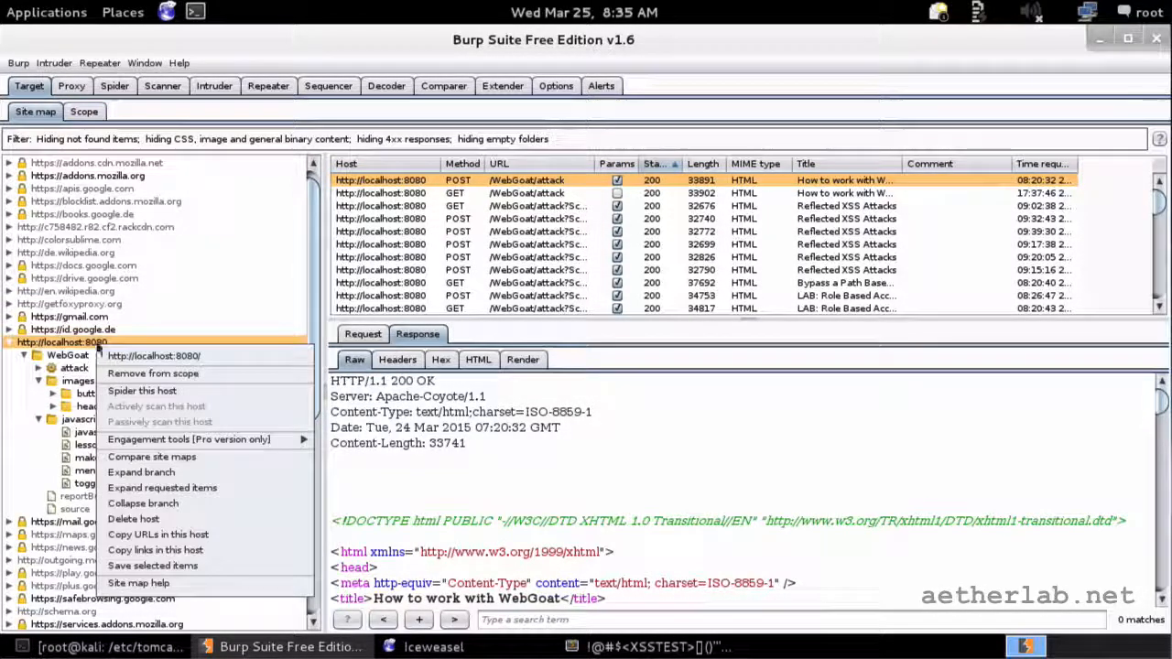
{"action": "left_click", "coordinate": [120, 392]}
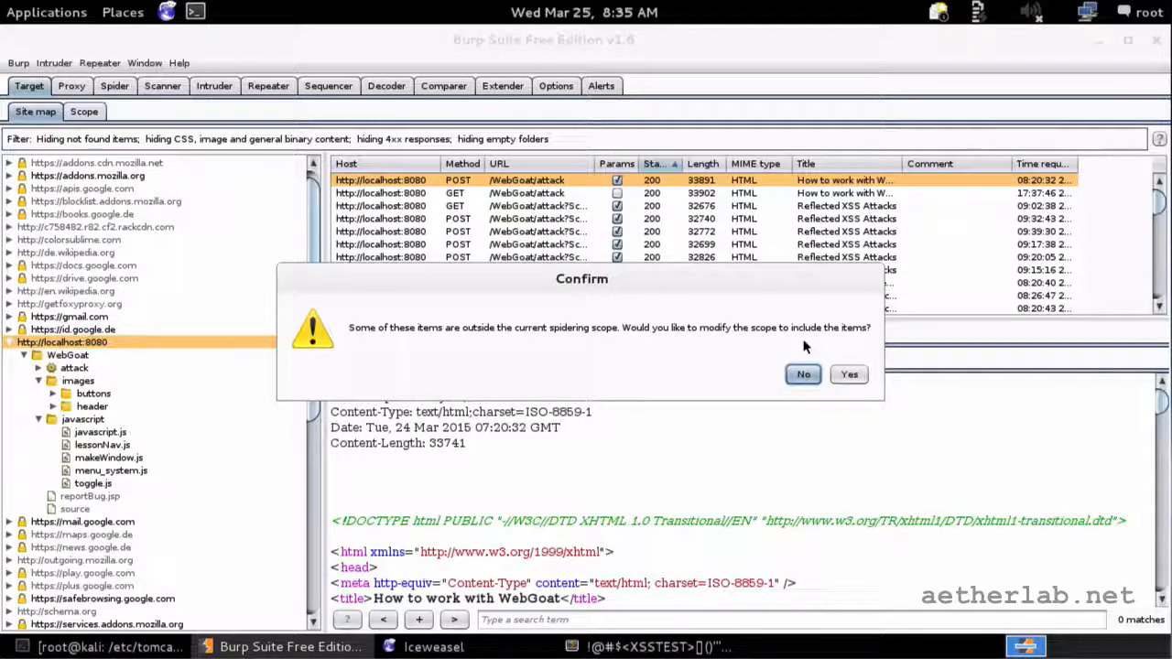
{"action": "left_click", "coordinate": [850, 373]}
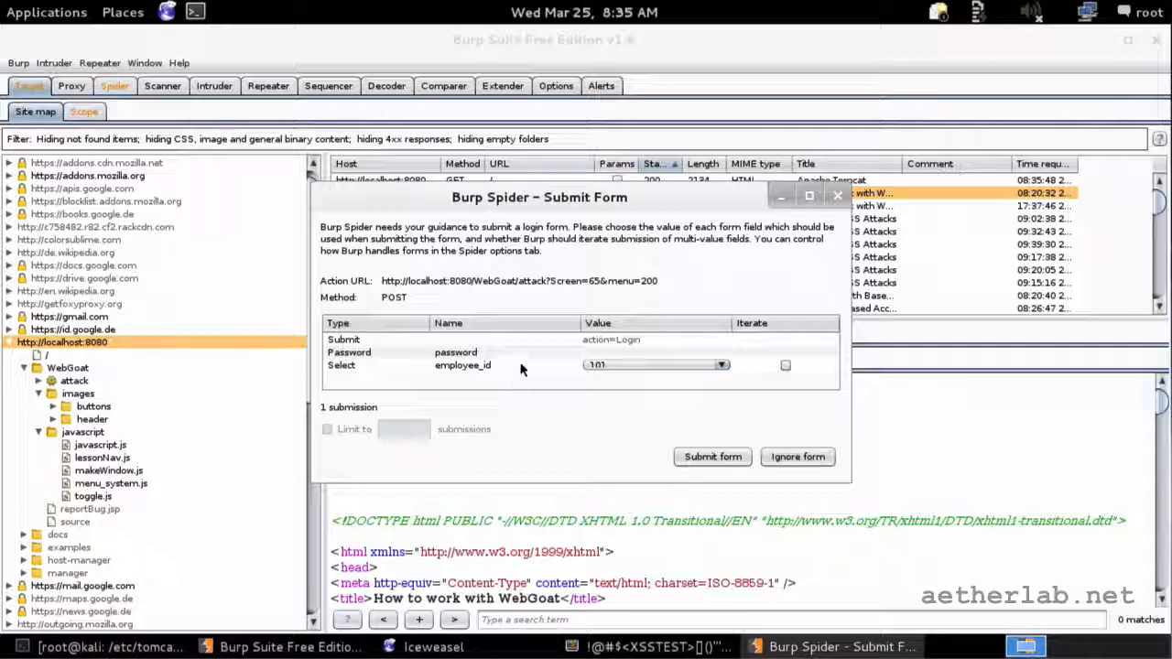
Step: Enter a password in the Password field of the spider's WebGoat login form
{"action": "left_click", "coordinate": [597, 352]}
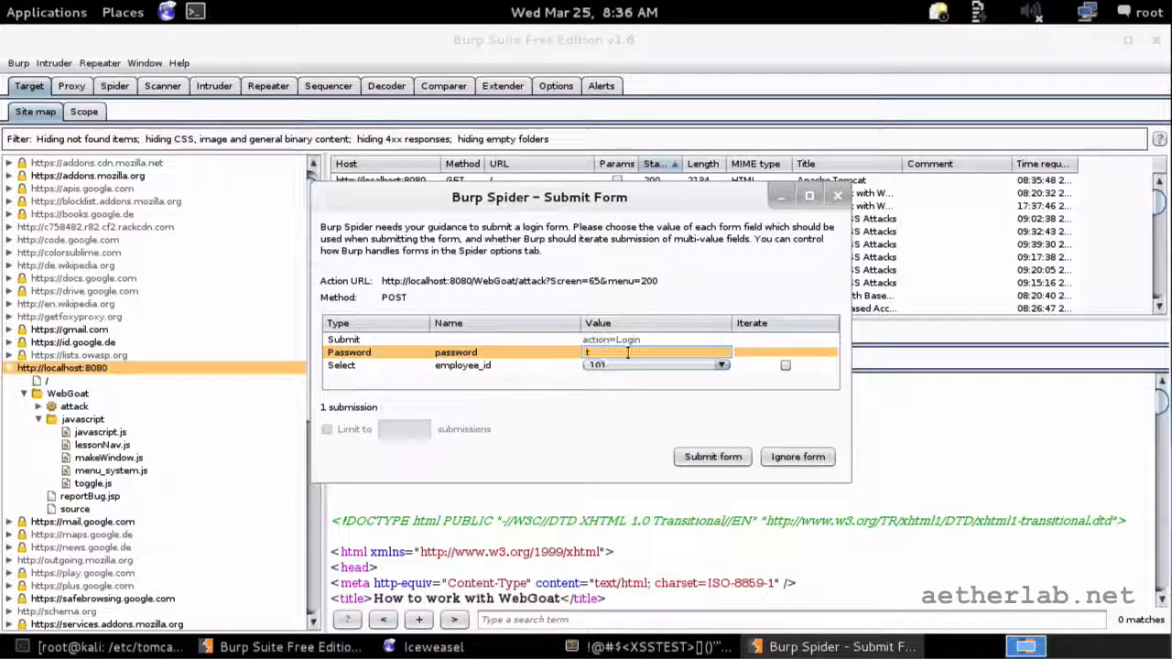
{"action": "type", "text": "test"}
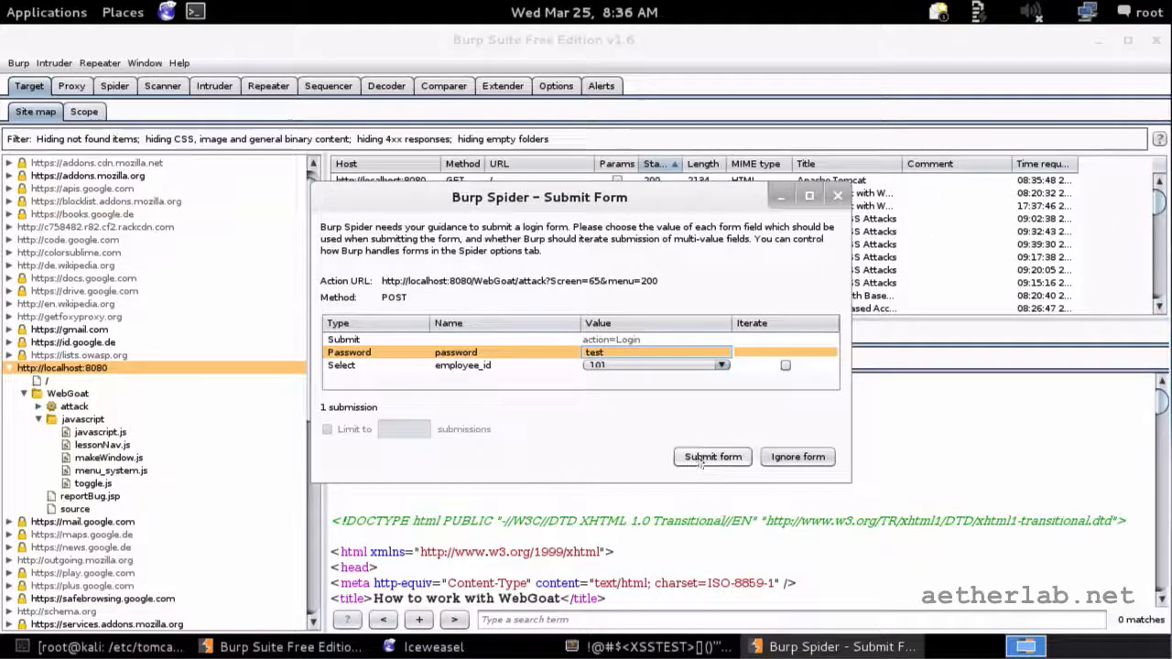
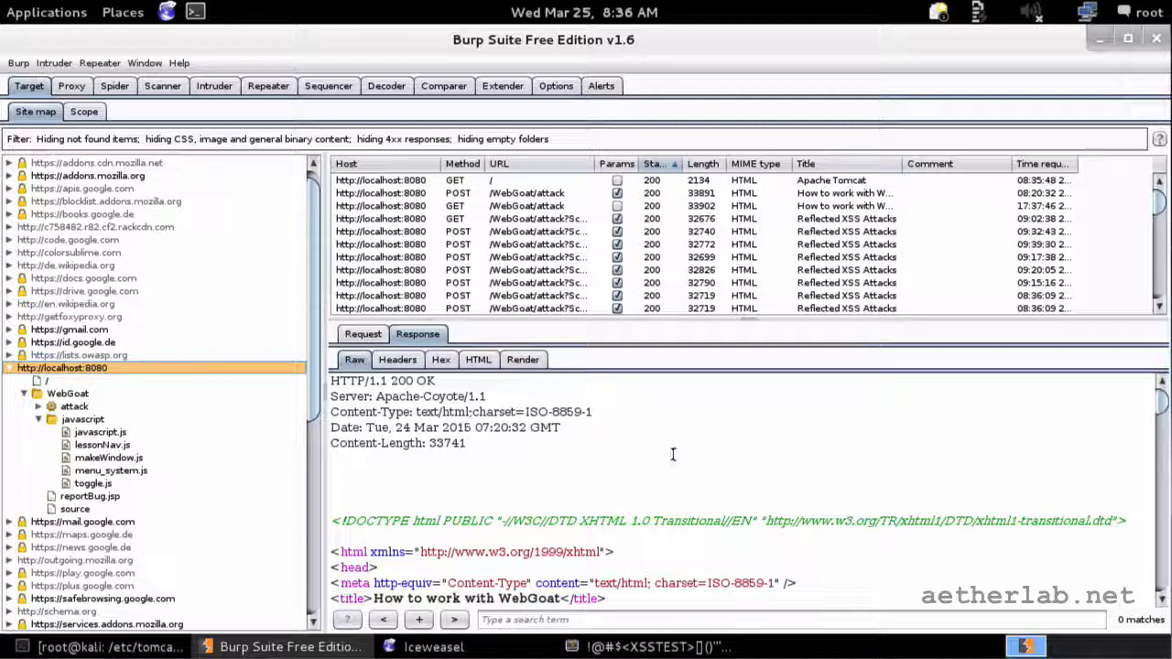
Step: Check the spider's Control status, which shows 75 requests made so far
{"action": "left_click", "coordinate": [114, 85]}
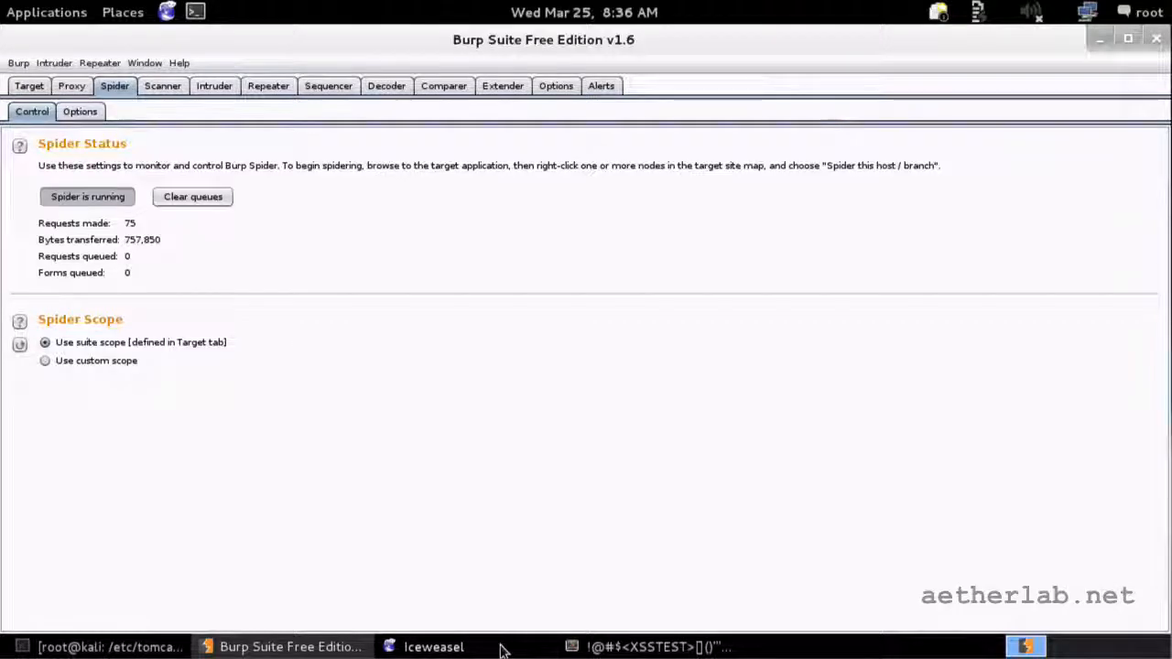
{"action": "left_click", "coordinate": [438, 647]}
Step: Open Stage 2 of the Reflected XSS Attacks lesson and submit the spider's login form
{"action": "left_click", "coordinate": [457, 76]}
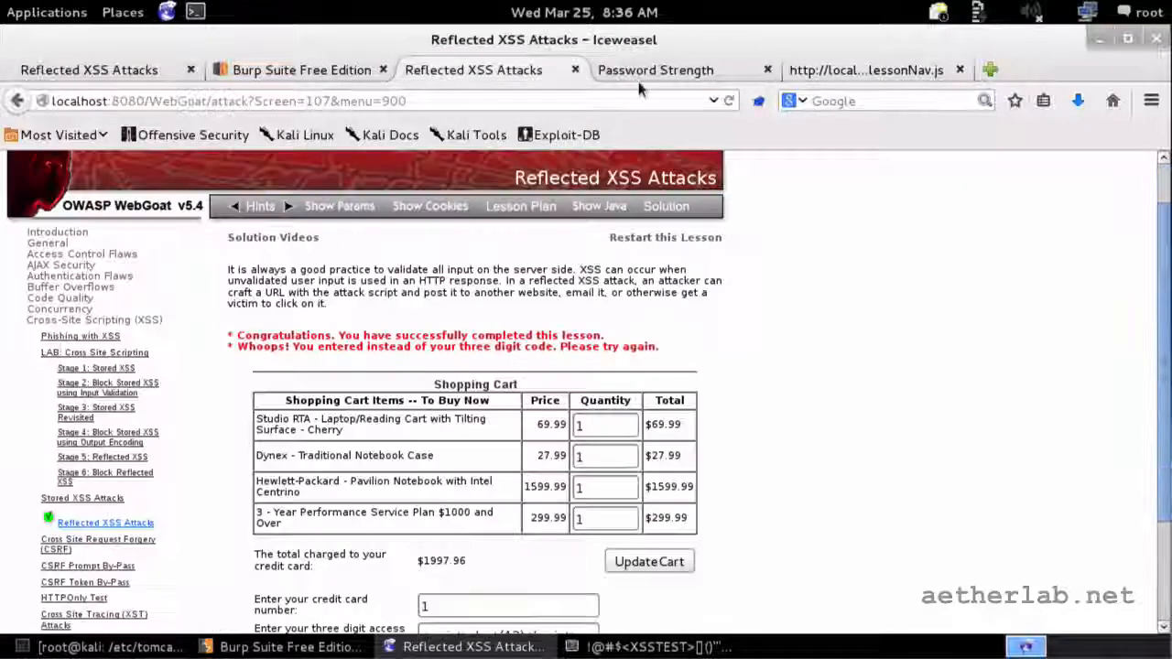
{"action": "left_click", "coordinate": [92, 385]}
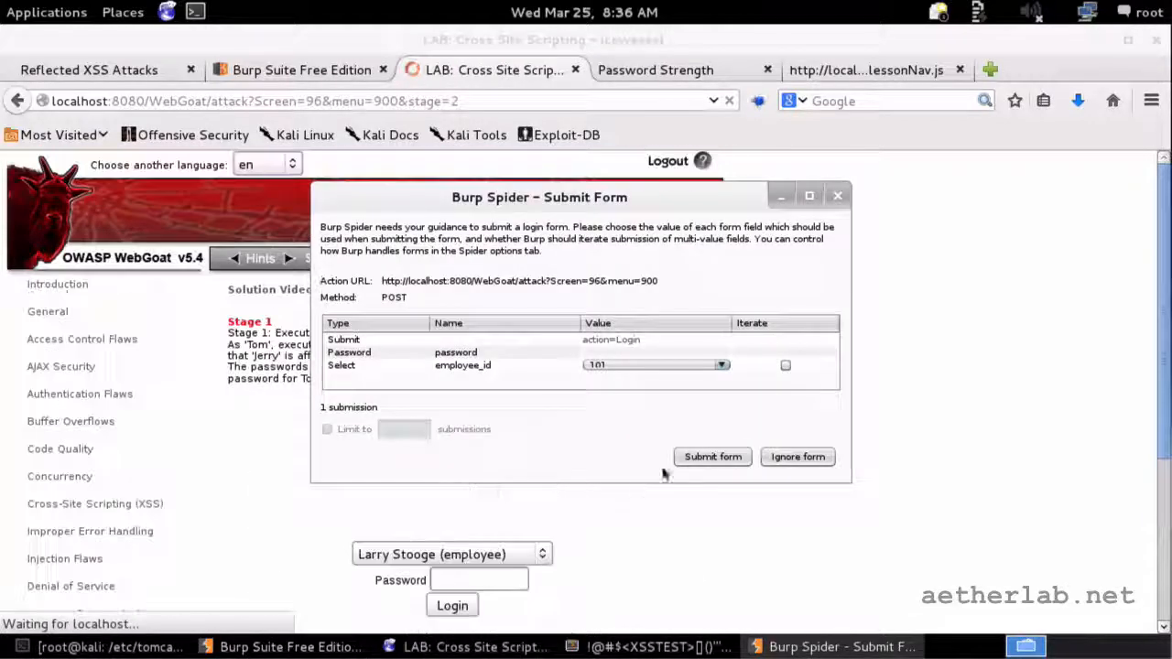
{"action": "left_click", "coordinate": [655, 352]}
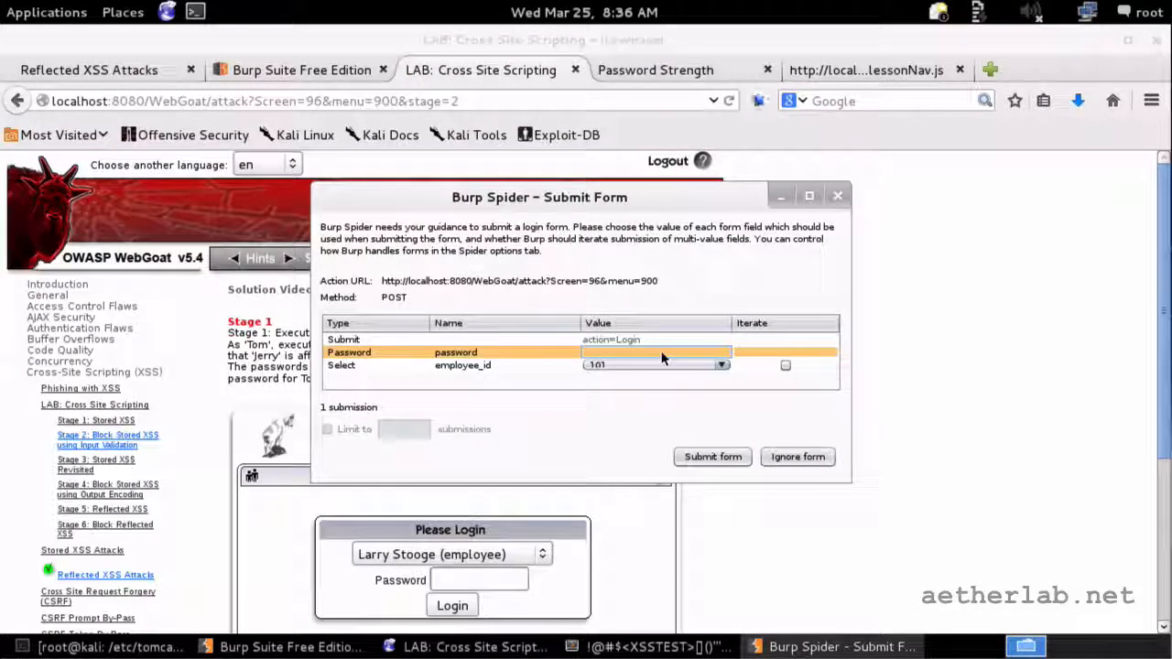
{"action": "left_click", "coordinate": [713, 456]}
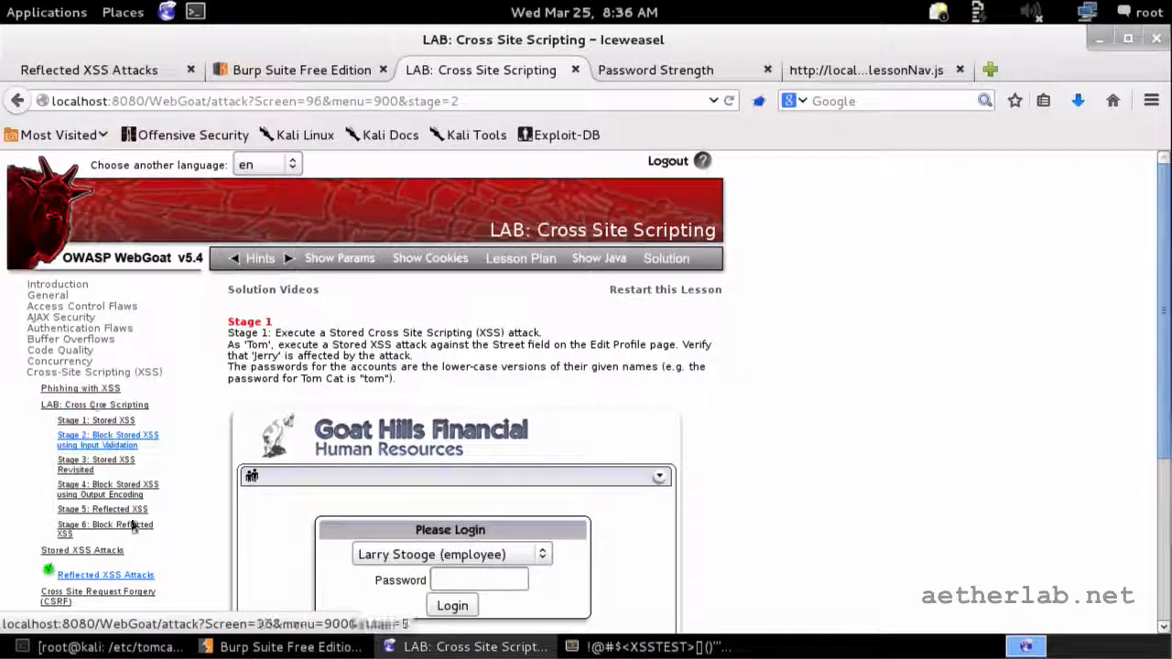
Step: Open the Buffer Overflows > Off-by-One Overflows lesson in WebGoat
{"action": "left_click", "coordinate": [86, 340]}
{"action": "left_click", "coordinate": [98, 356]}
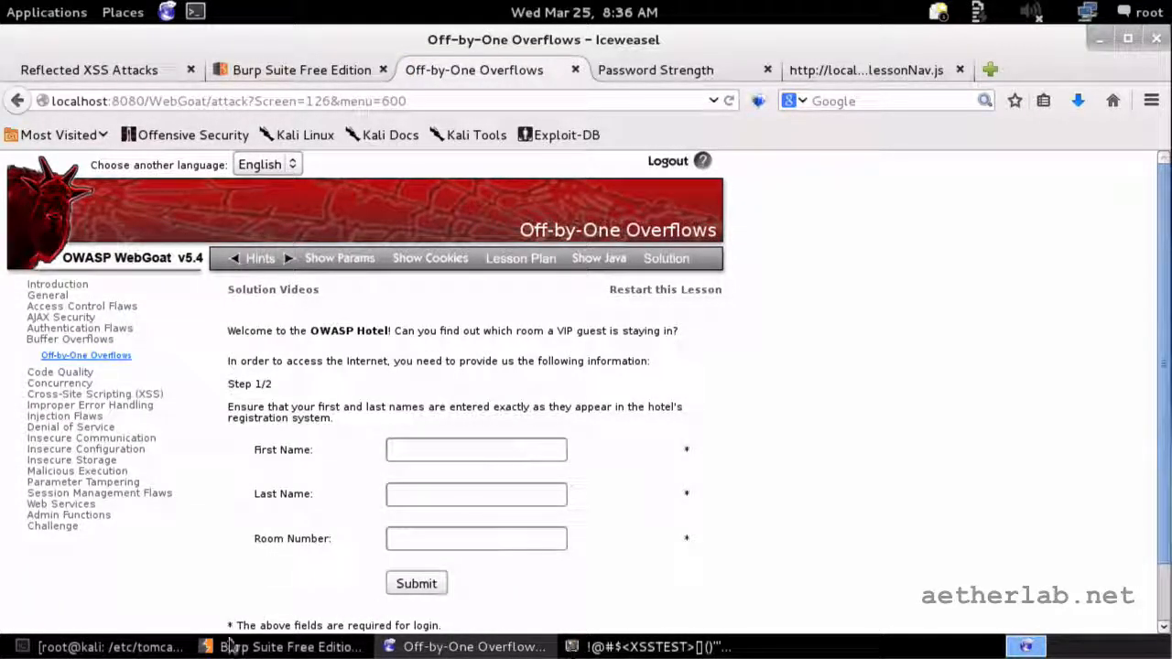
{"action": "left_click", "coordinate": [274, 648]}
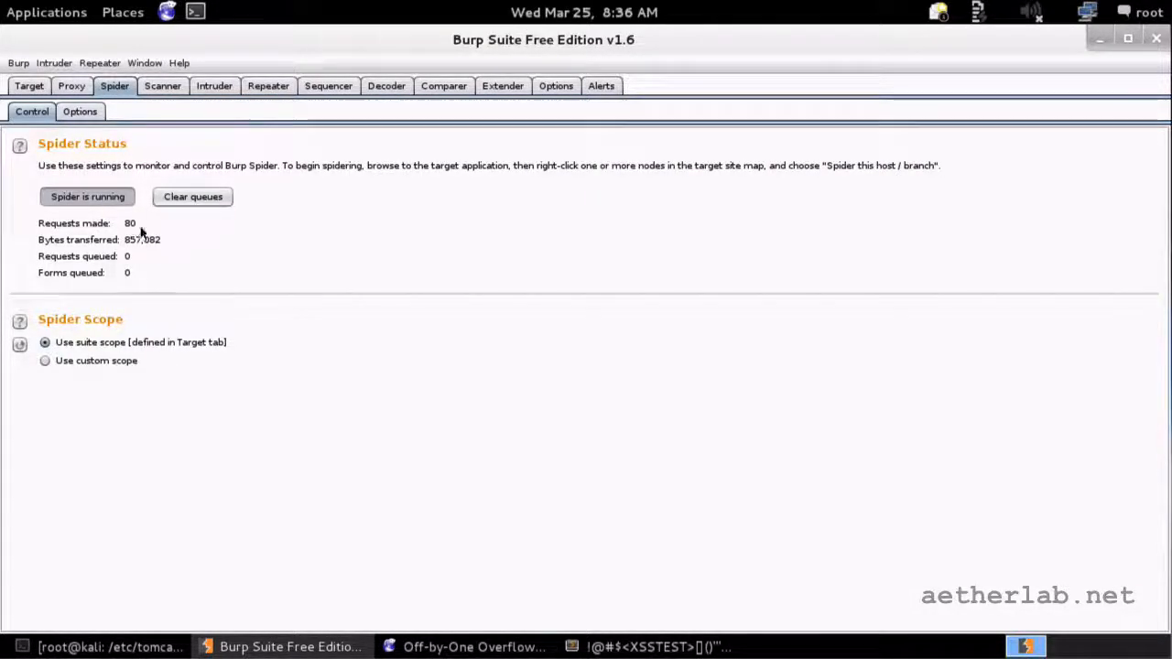
Step: Review the localhost:8080 WebGoat site map branch, collapsing the javascript and attack folders
{"action": "left_click", "coordinate": [29, 85]}
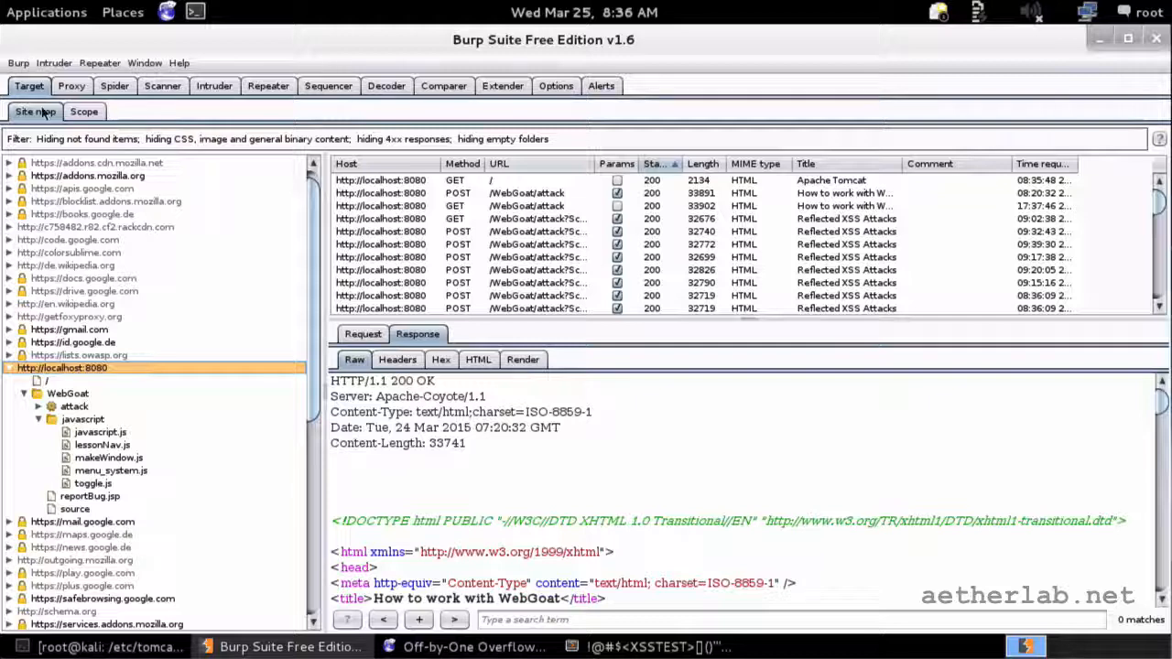
{"action": "left_click", "coordinate": [39, 420]}
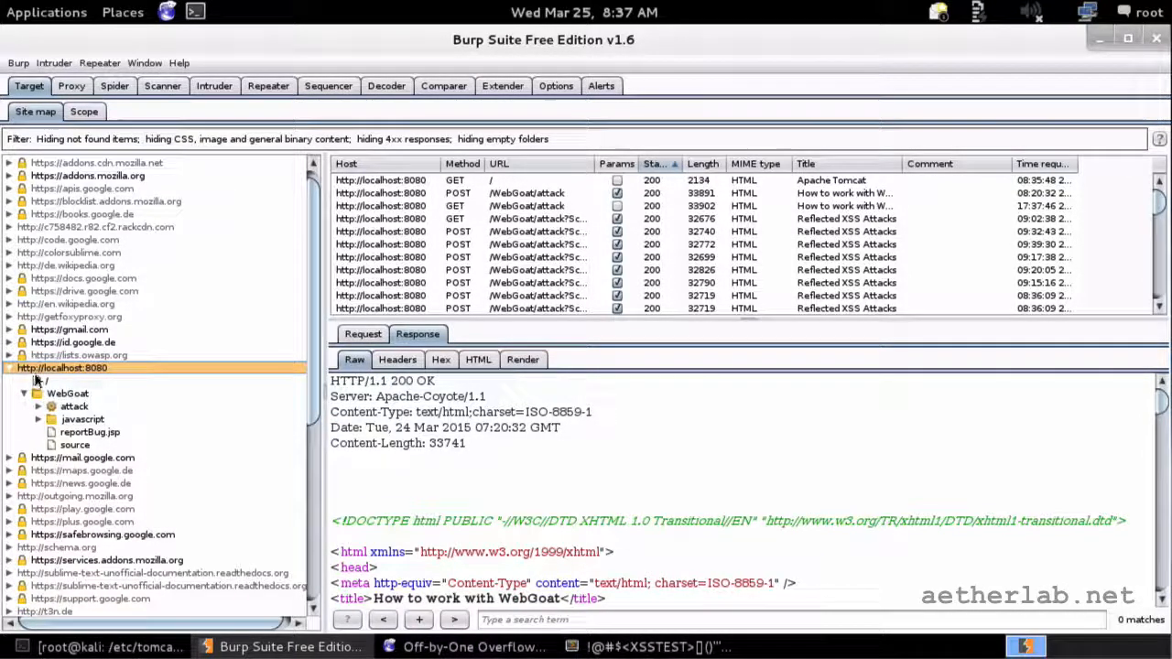
{"action": "left_click", "coordinate": [38, 406]}
{"action": "left_click", "coordinate": [39, 162]}
{"action": "scroll", "coordinate": [81, 218], "scroll_direction": "down", "scroll_amount": 2}
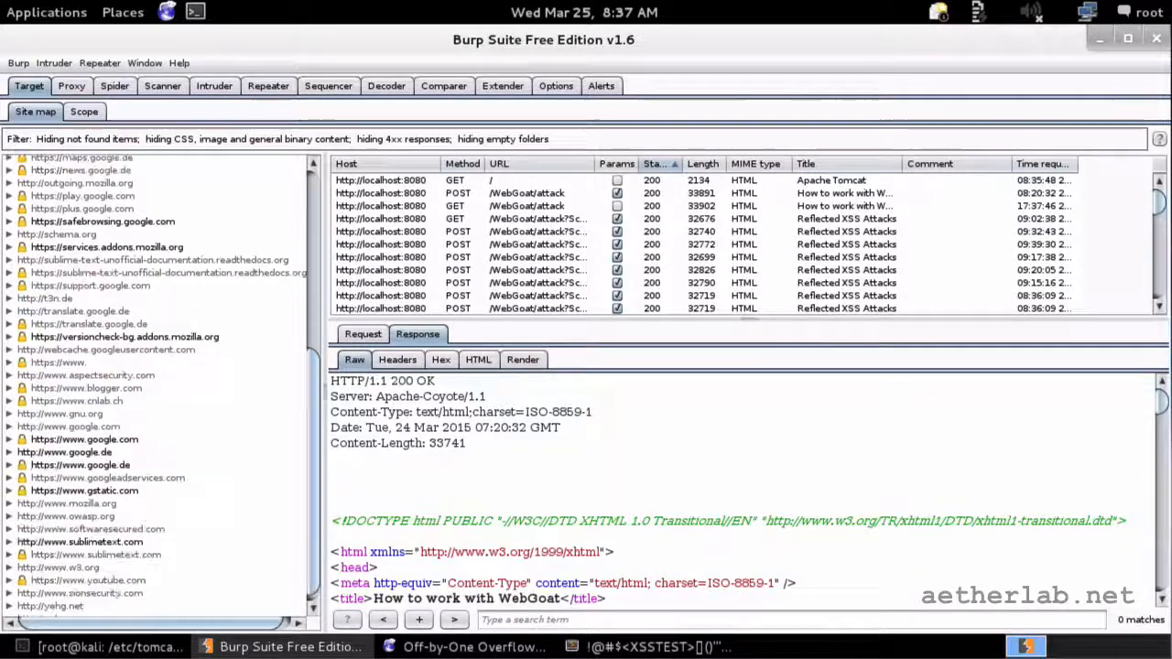
{"action": "scroll", "coordinate": [82, 222], "scroll_direction": "up", "scroll_amount": 5}
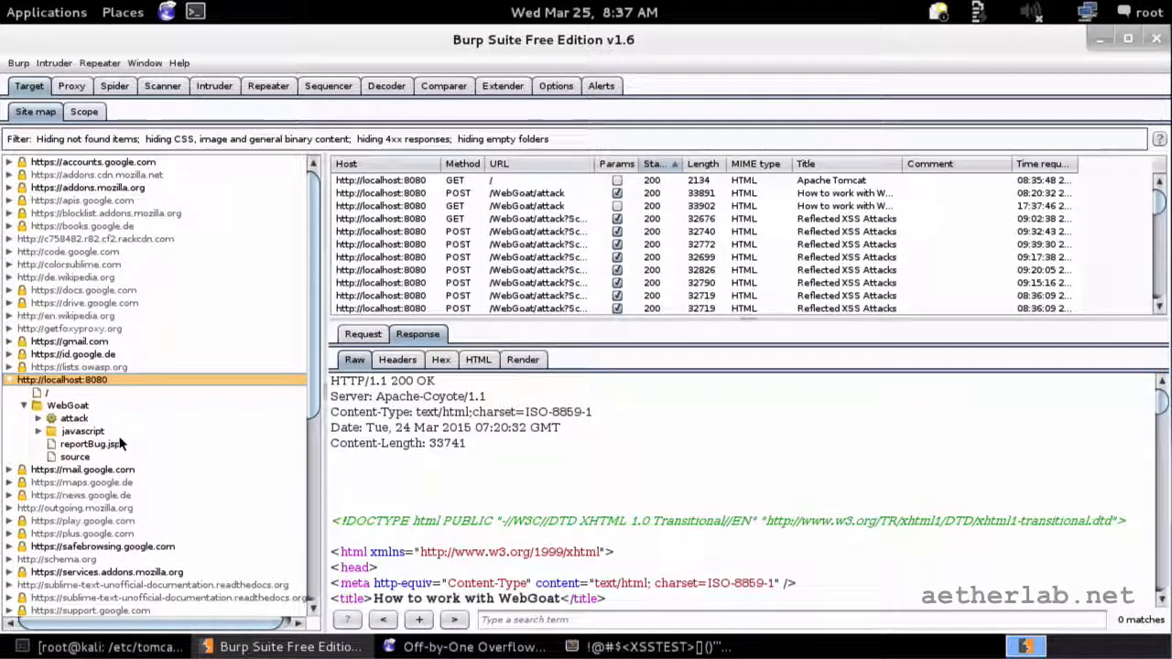
Step: Verify the localhost port 8080 scope rule, then expand WebGoat's attack node to review discovered URLs
{"action": "left_click", "coordinate": [83, 111]}
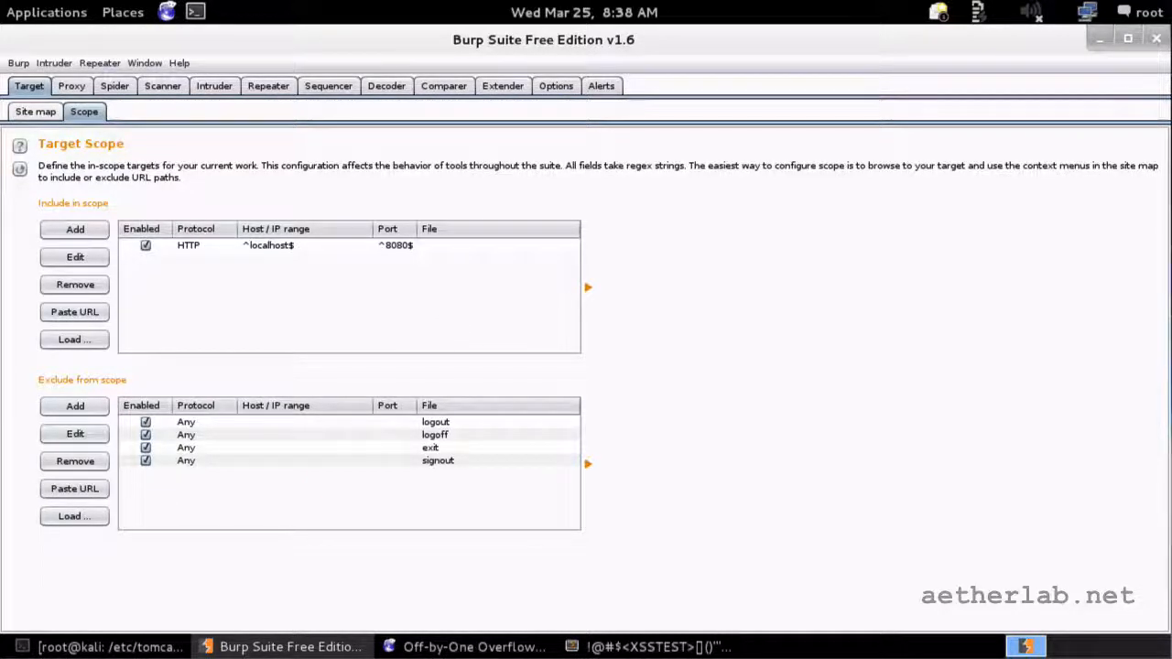
{"action": "left_click", "coordinate": [36, 112]}
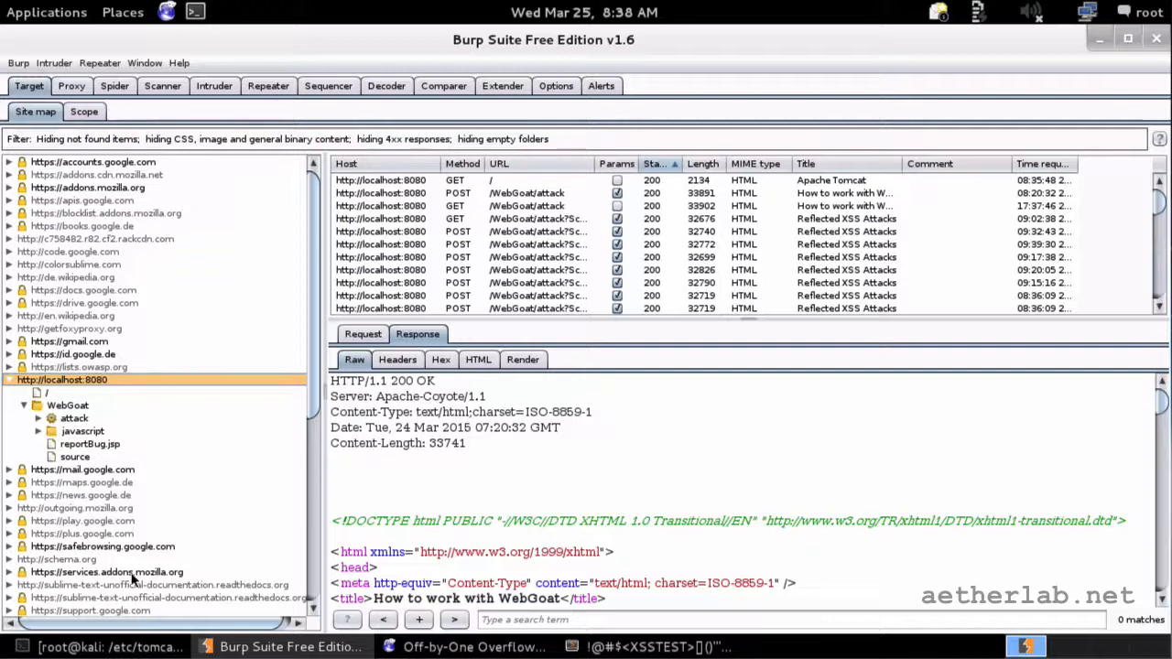
{"action": "left_click", "coordinate": [68, 405]}
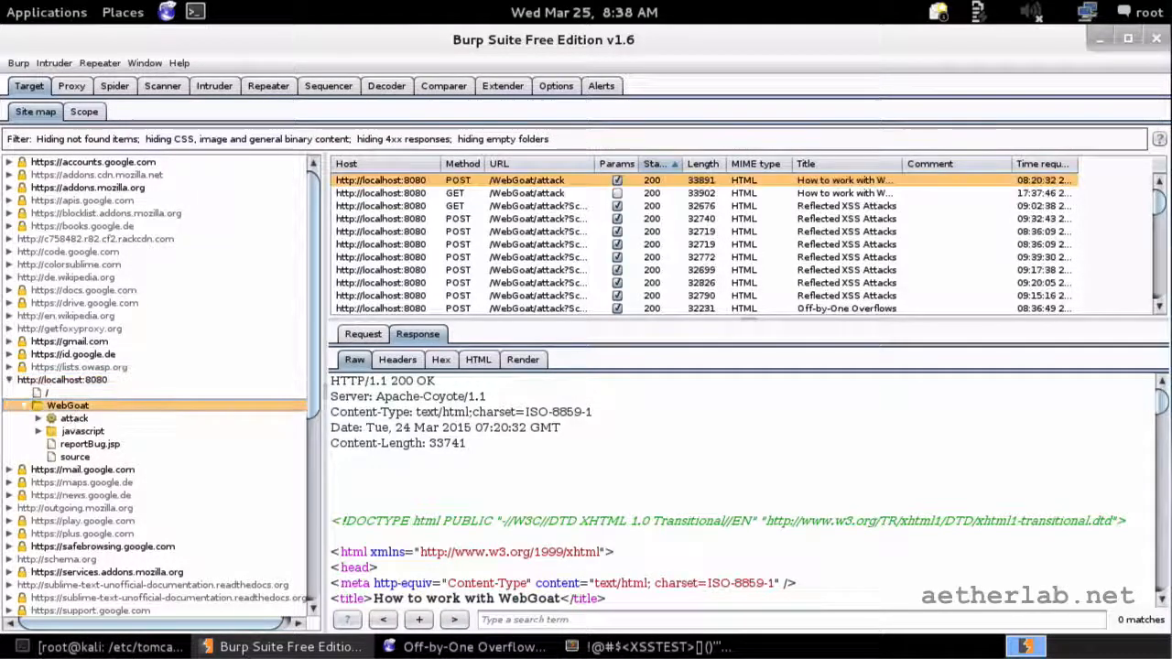
{"action": "double_click", "coordinate": [70, 418]}
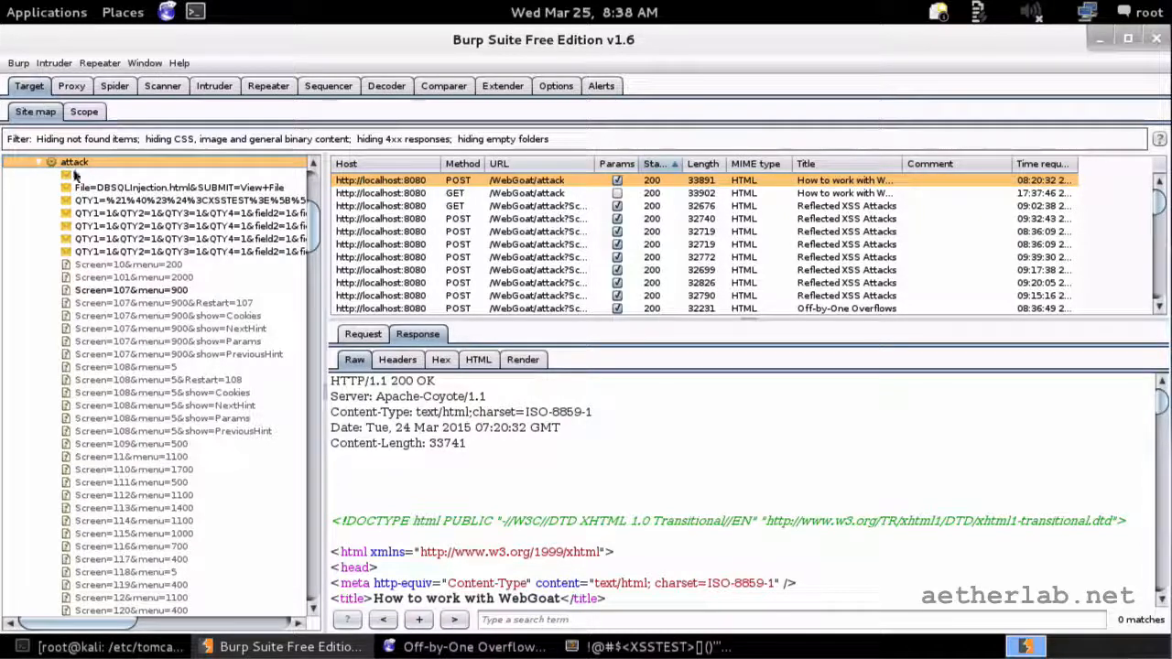
{"action": "scroll", "coordinate": [101, 335], "scroll_direction": "down", "scroll_amount": 4}
{"action": "scroll", "coordinate": [101, 320], "scroll_direction": "up", "scroll_amount": 9}
{"action": "left_click", "coordinate": [38, 367]}
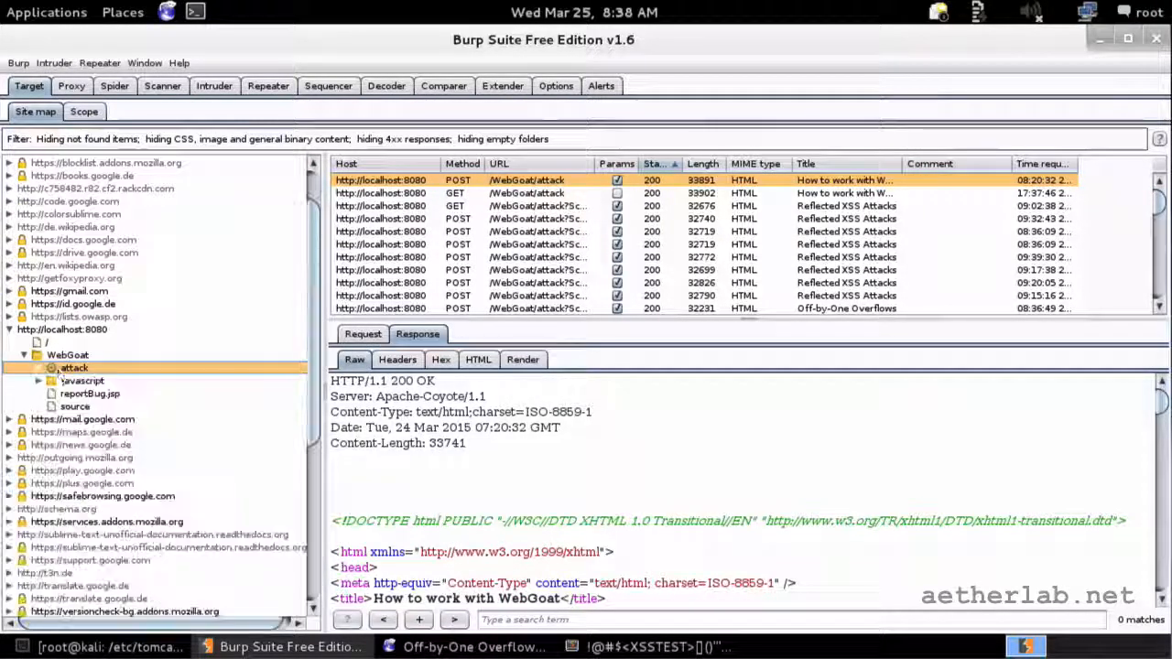